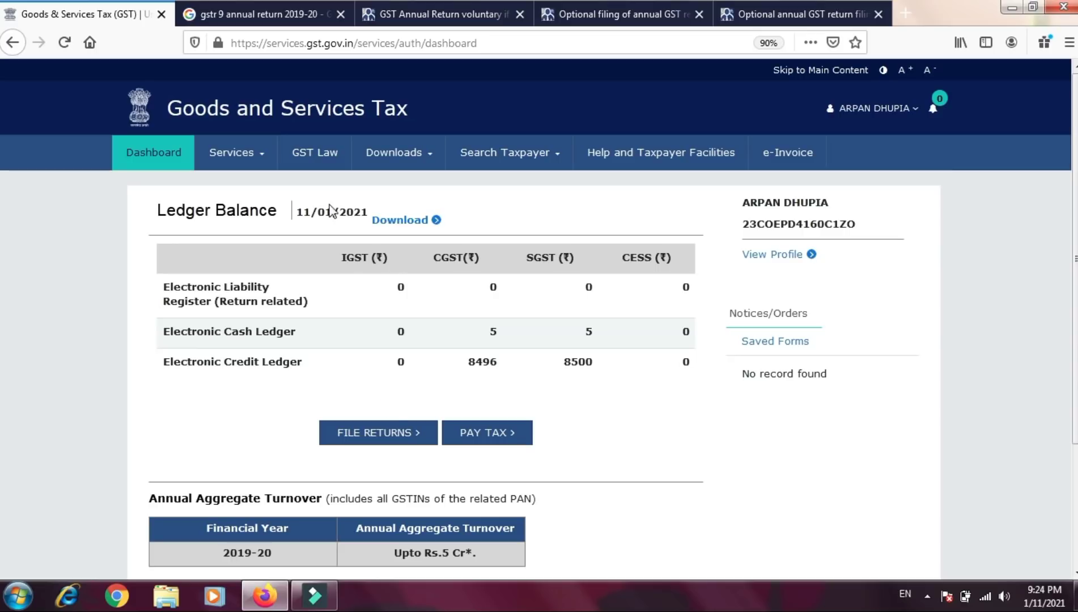
# Open the Annual Return page of the GST portal and search for financial year 2019-20
pyautogui.moveTo(264, 150)
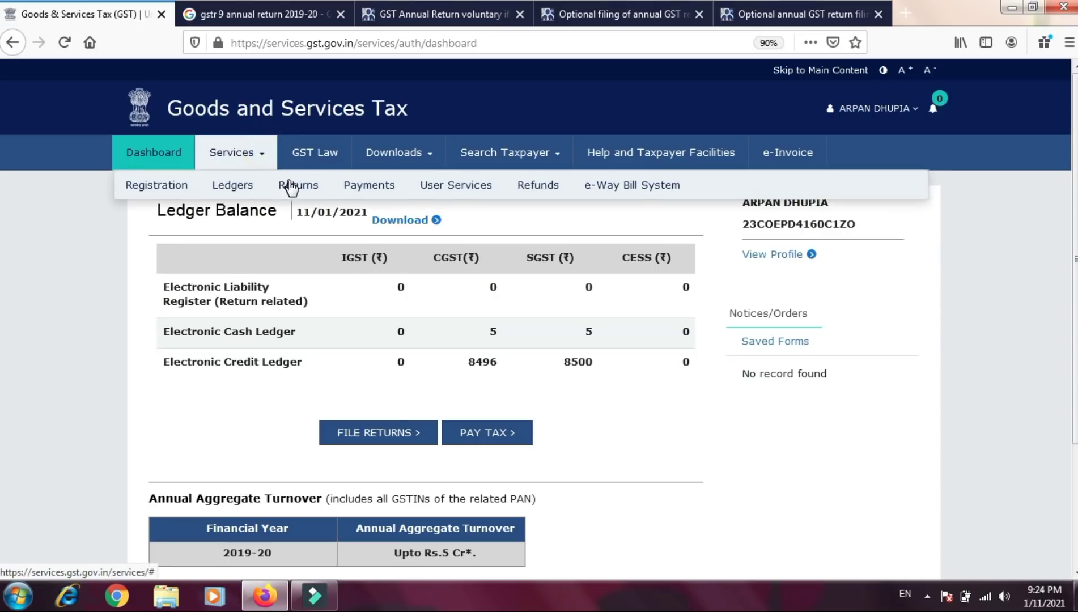
pyautogui.moveTo(291, 189)
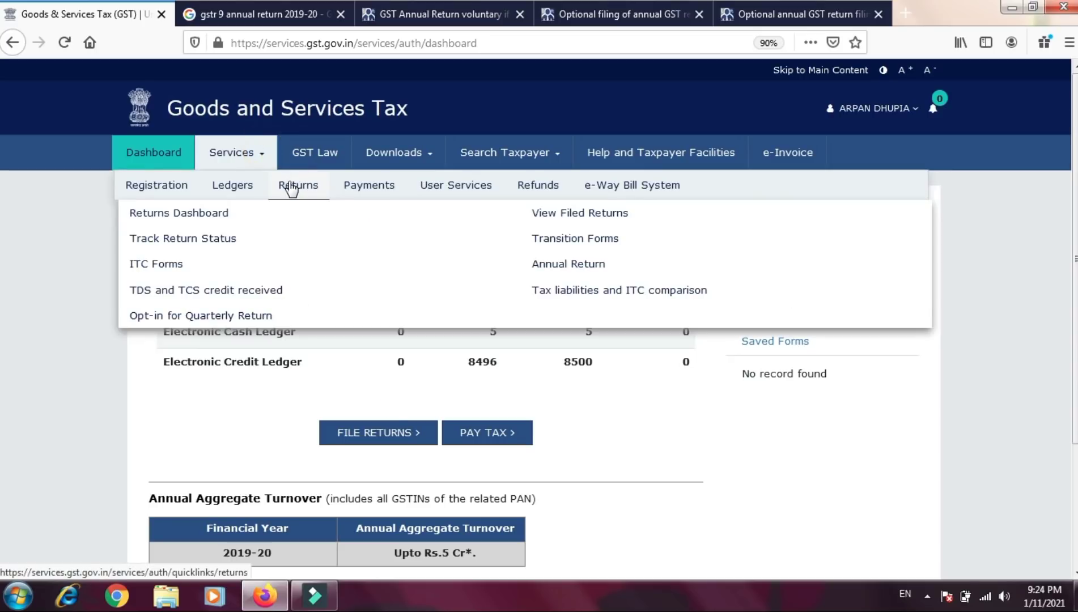
pyautogui.click(537, 264)
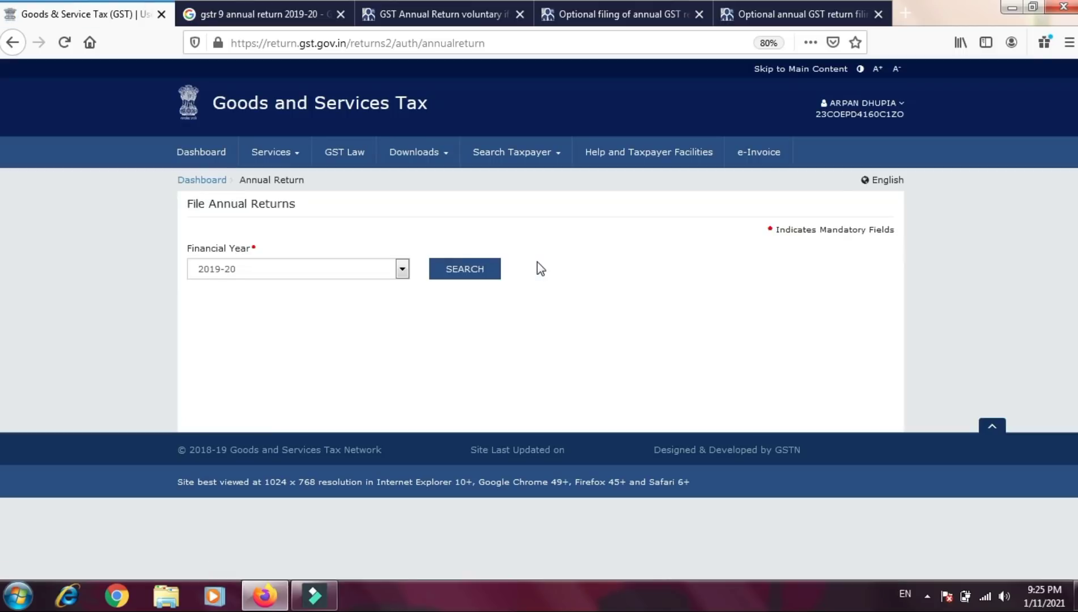
pyautogui.click(403, 268)
pyautogui.click(403, 269)
pyautogui.click(446, 271)
# Start preparing the GSTR-9 annual return online for financial year 2019-20
pyautogui.scroll(-1, 443, 267)
pyautogui.scroll(-5, 444, 268)
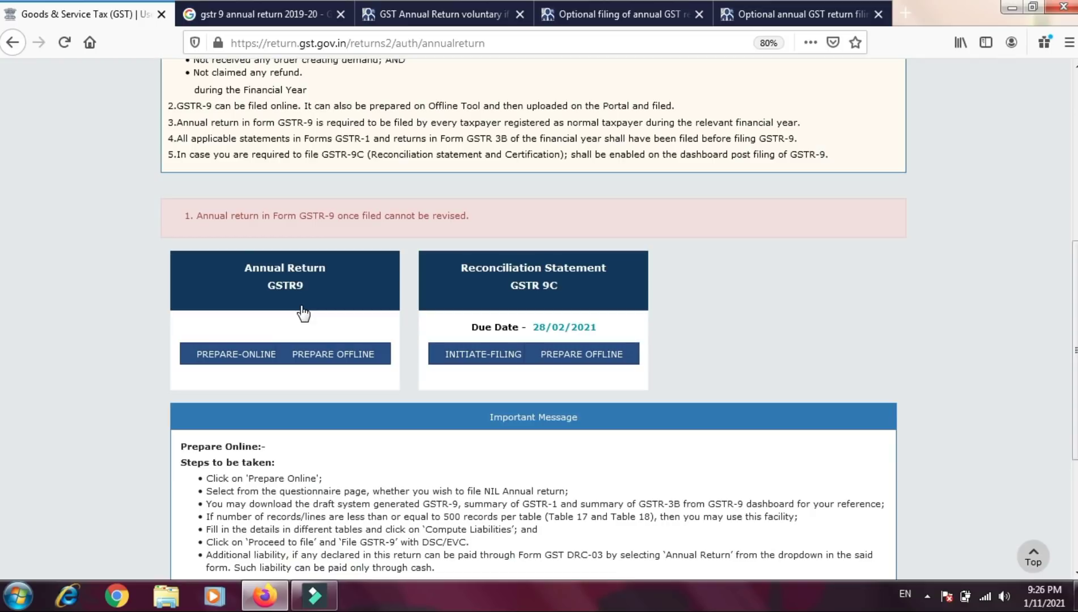
pyautogui.click(307, 297)
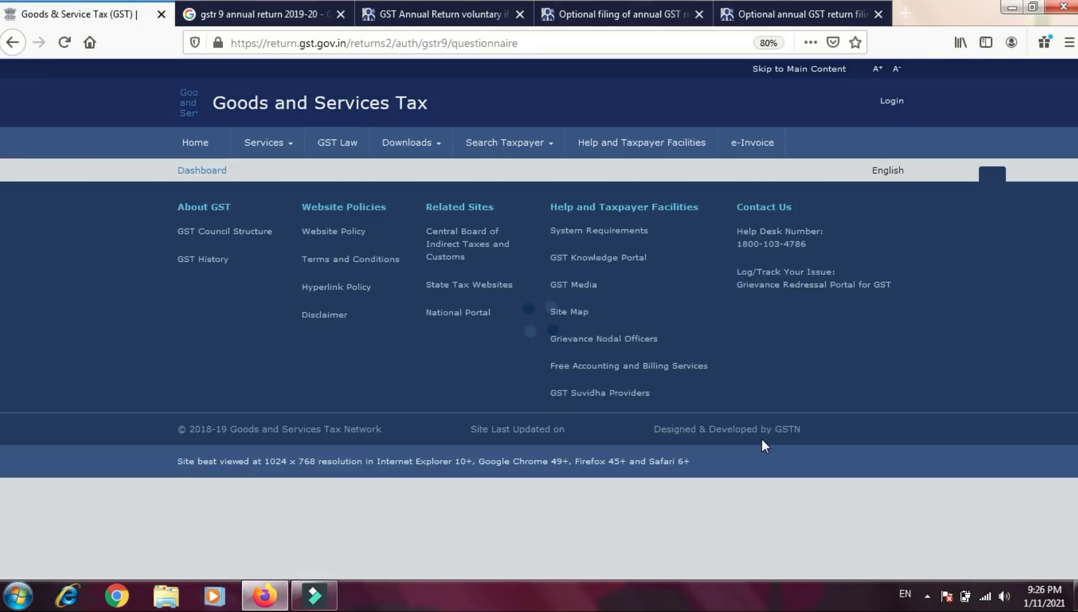
# Answer No to filing a Nil return in the GSTR-9 questionnaire and continue to the return's dashboard
pyautogui.scroll(-1, 761, 439)
pyautogui.scroll(-1, 761, 439)
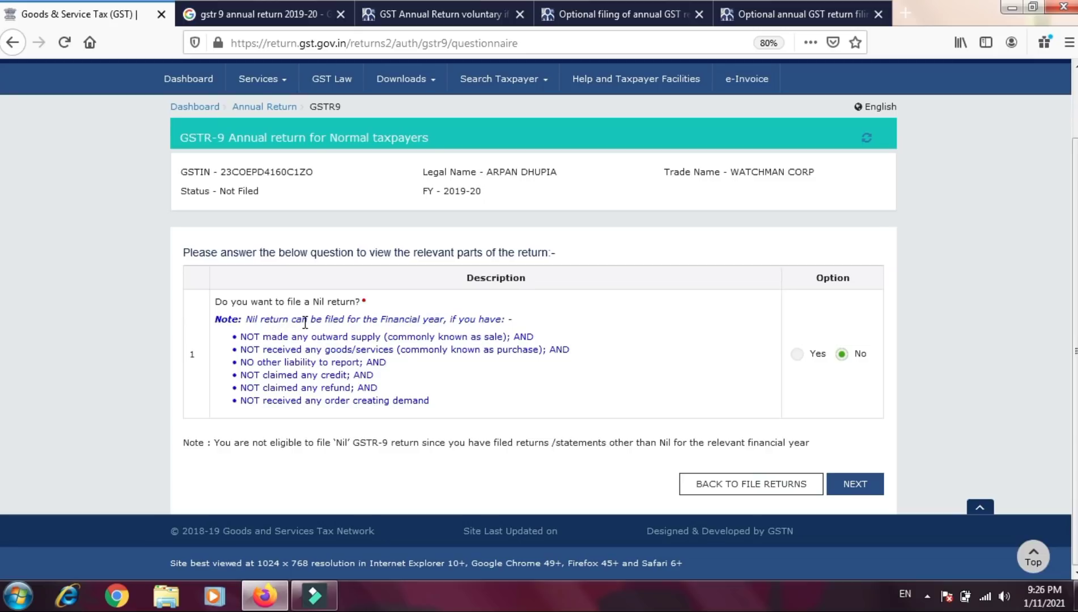
pyautogui.click(797, 354)
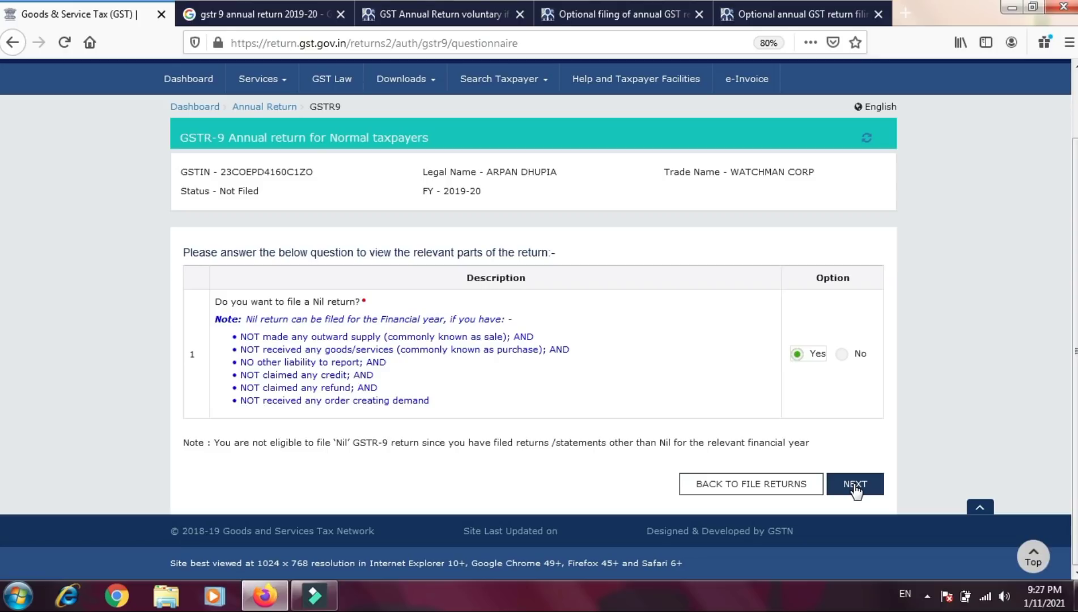
pyautogui.click(842, 354)
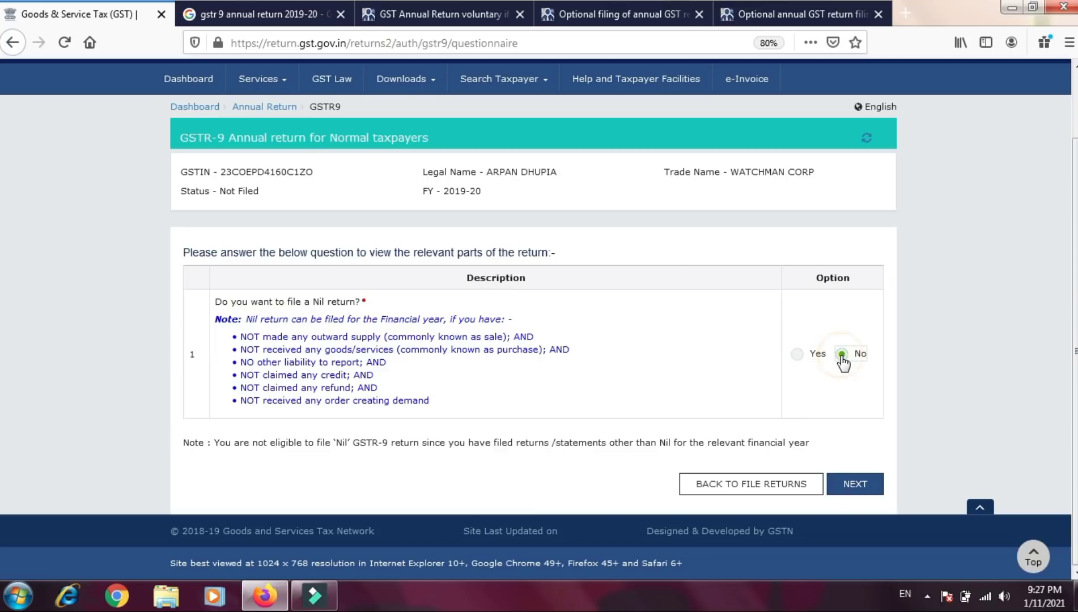
pyautogui.click(847, 487)
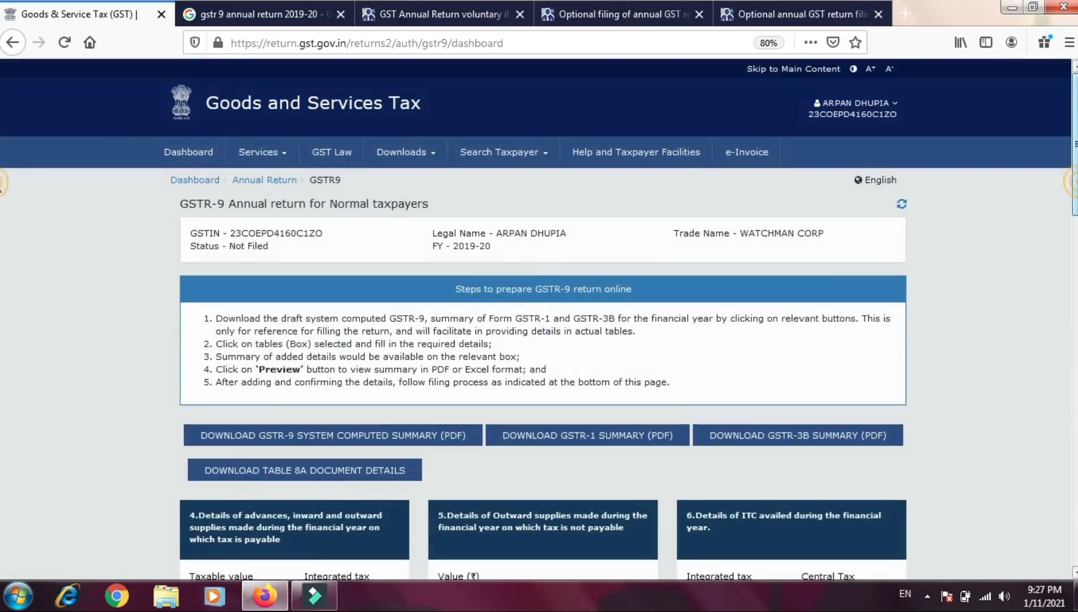
# Look over the GSTR-9 dashboard's download options and table boxes, and open table 4 on supplies on which tax is payable
pyautogui.scroll(-5, 1, 203)
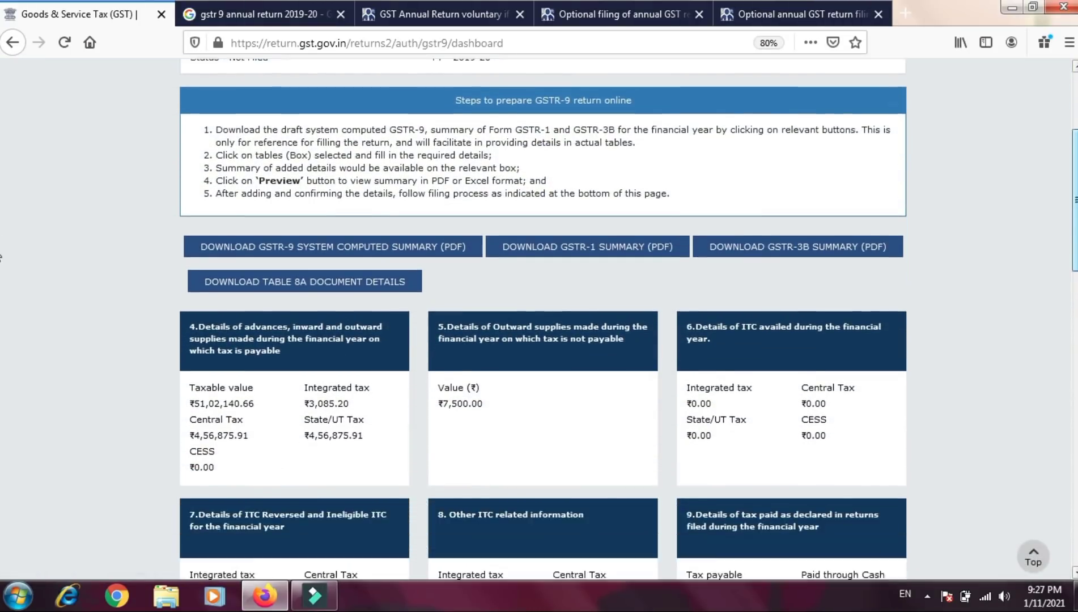
pyautogui.scroll(2, 0, 278)
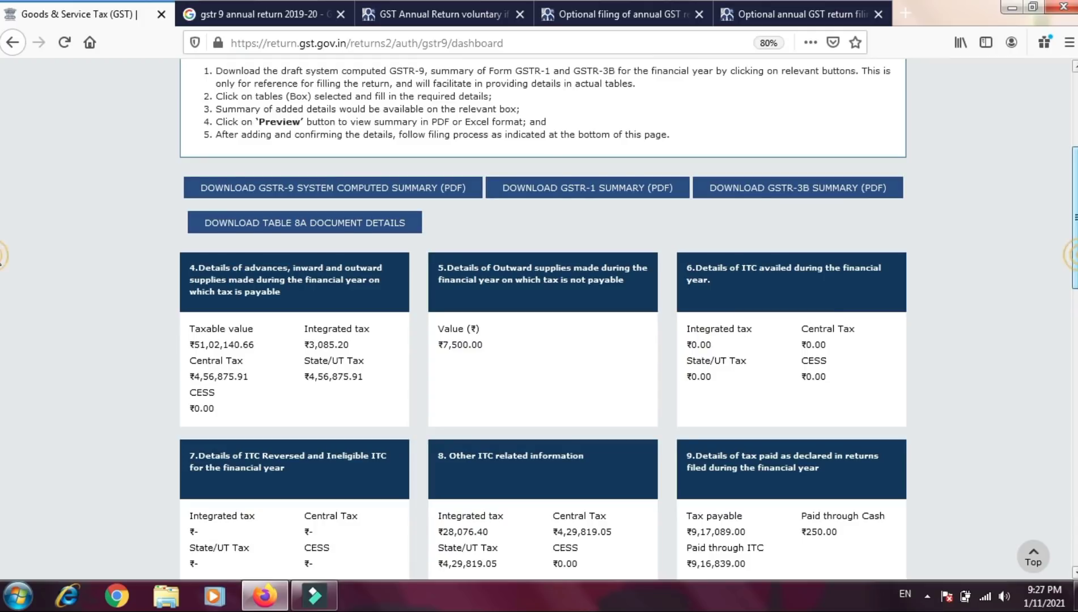
pyautogui.scroll(3, 0, 263)
pyautogui.scroll(-1, 1, 227)
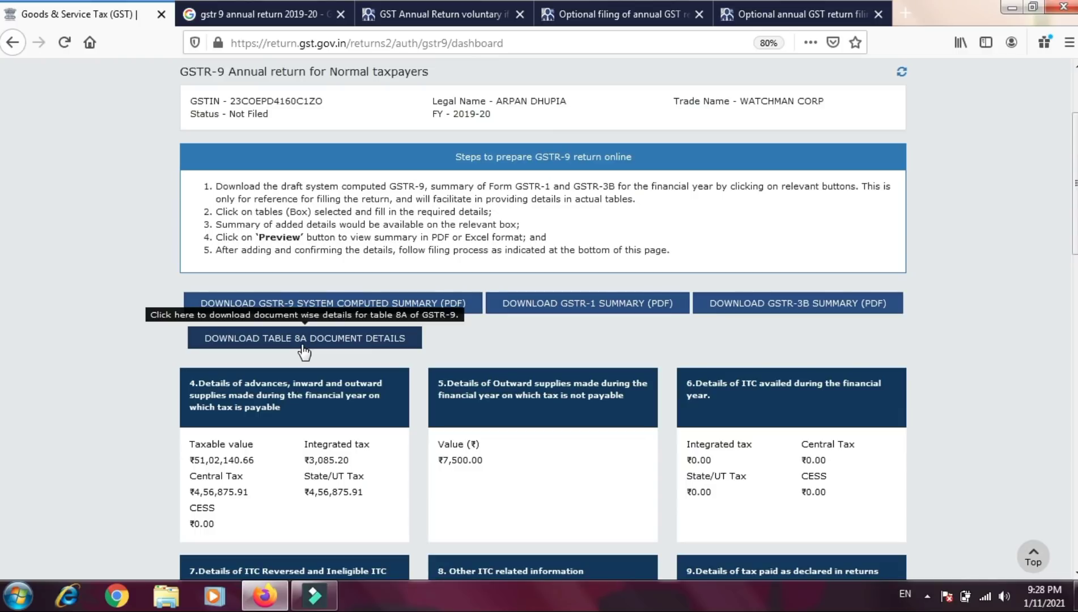
pyautogui.scroll(-2, 2, 245)
pyautogui.moveTo(1074, 242); pyautogui.dragTo(1074, 254)
pyautogui.click(272, 325)
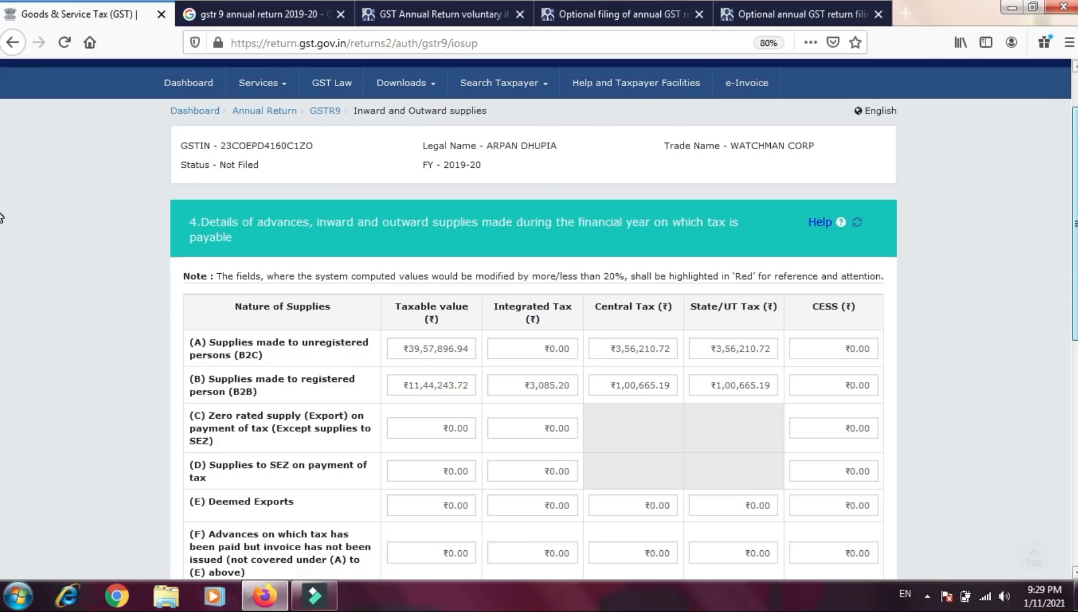
# Review rows A to N of table 4 on taxable advances, inward and outward supplies, and return to the GSTR-9 dashboard without saving
pyautogui.scroll(-4, 2, 278)
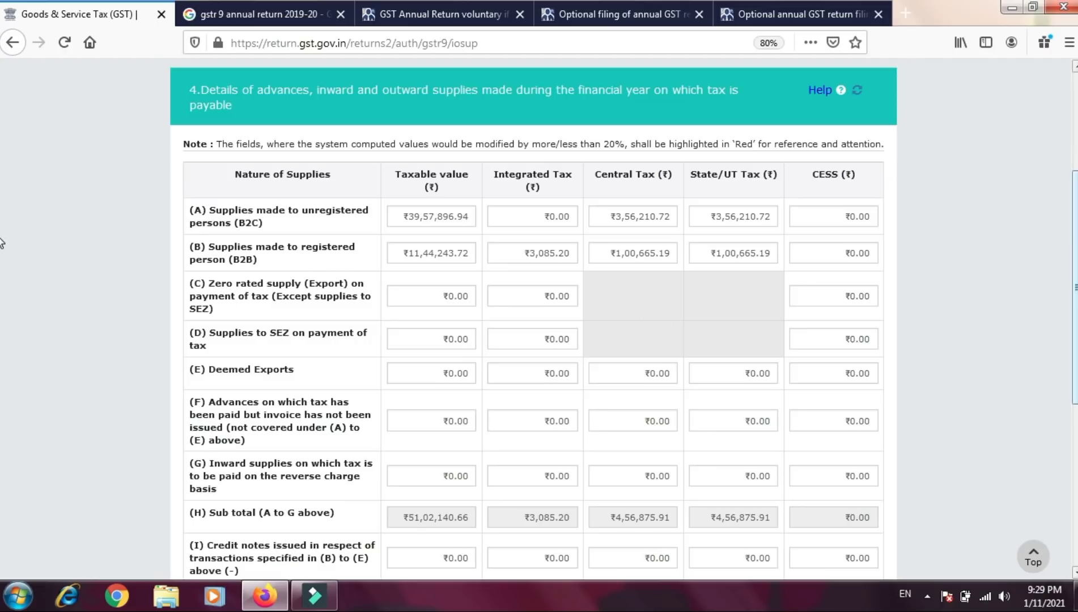
pyautogui.scroll(-5, 2, 247)
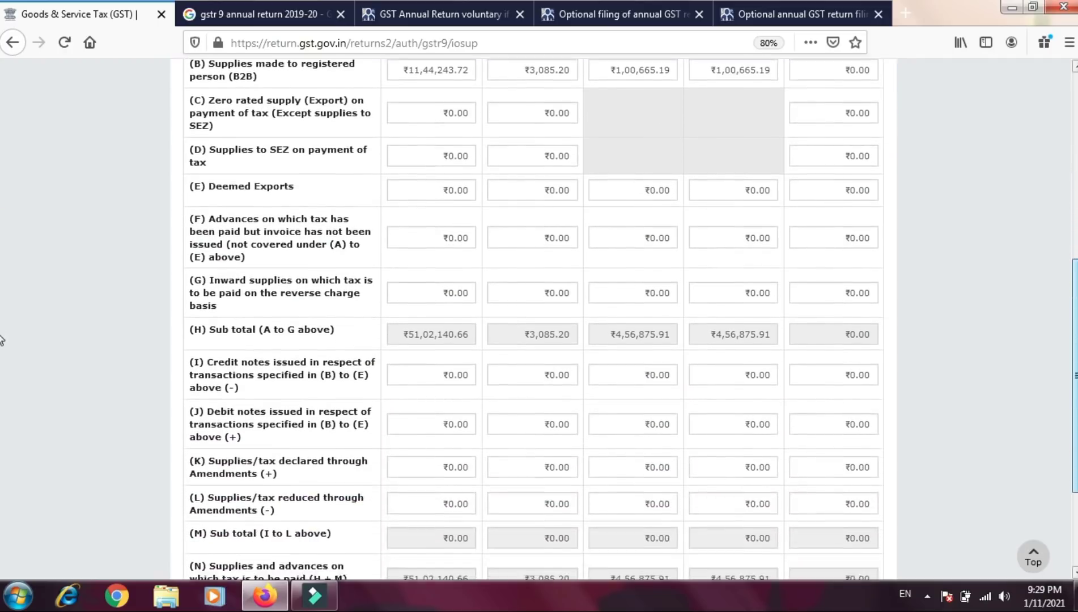
pyautogui.scroll(-1, 1, 369)
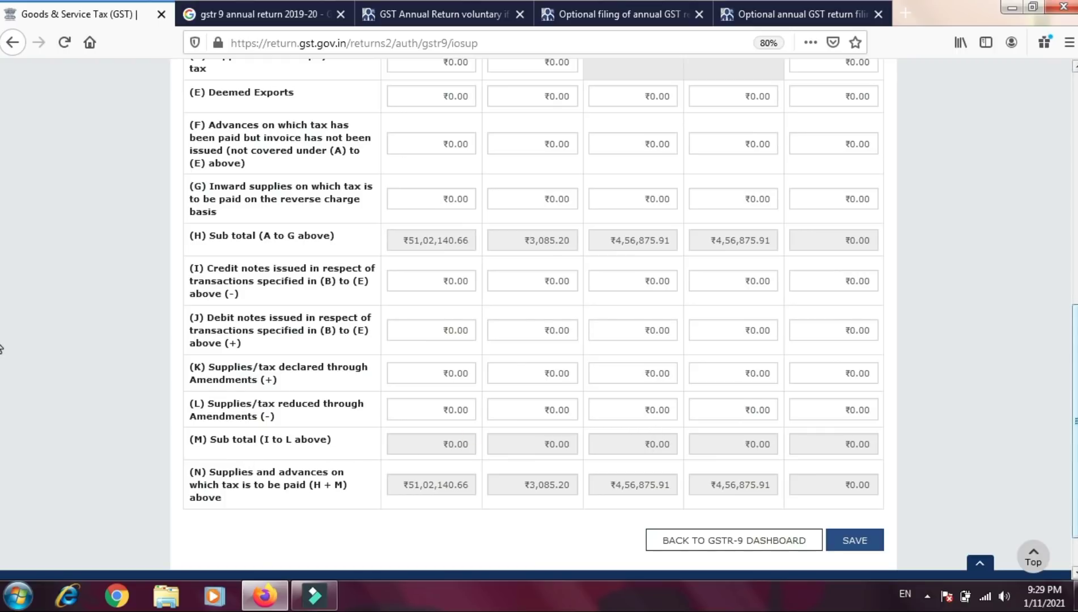
pyautogui.scroll(5, 2, 349)
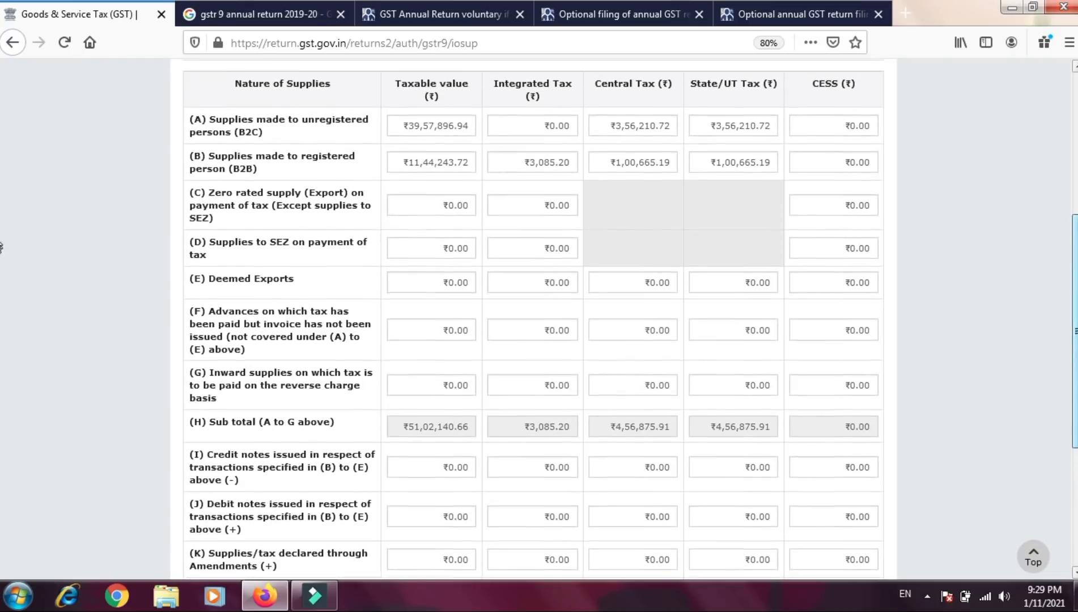
pyautogui.scroll(2, 2, 249)
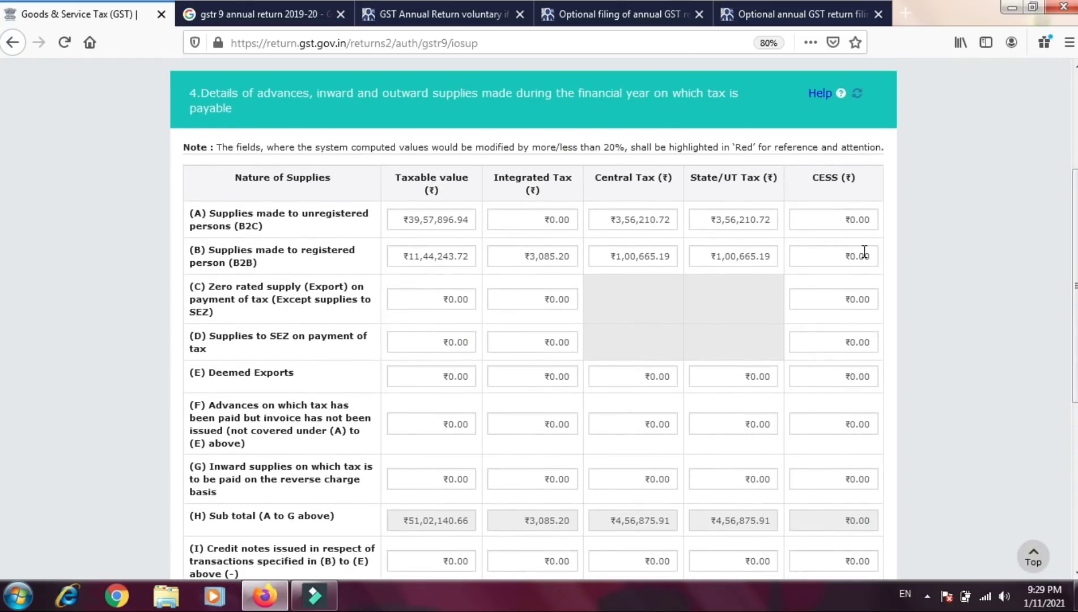
pyautogui.moveTo(864, 251)
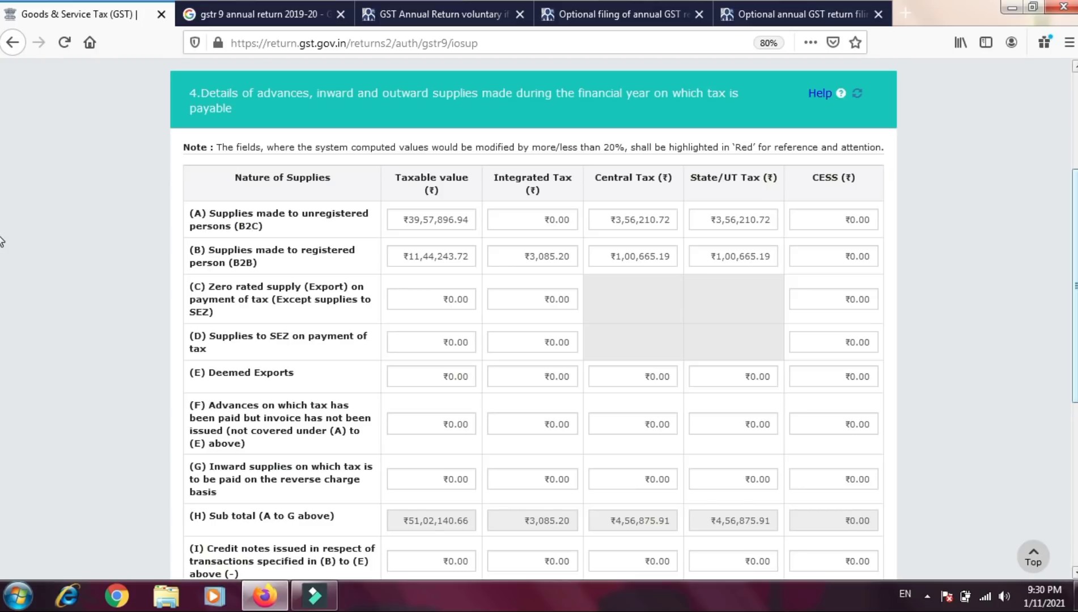
pyautogui.scroll(-5, 1, 242)
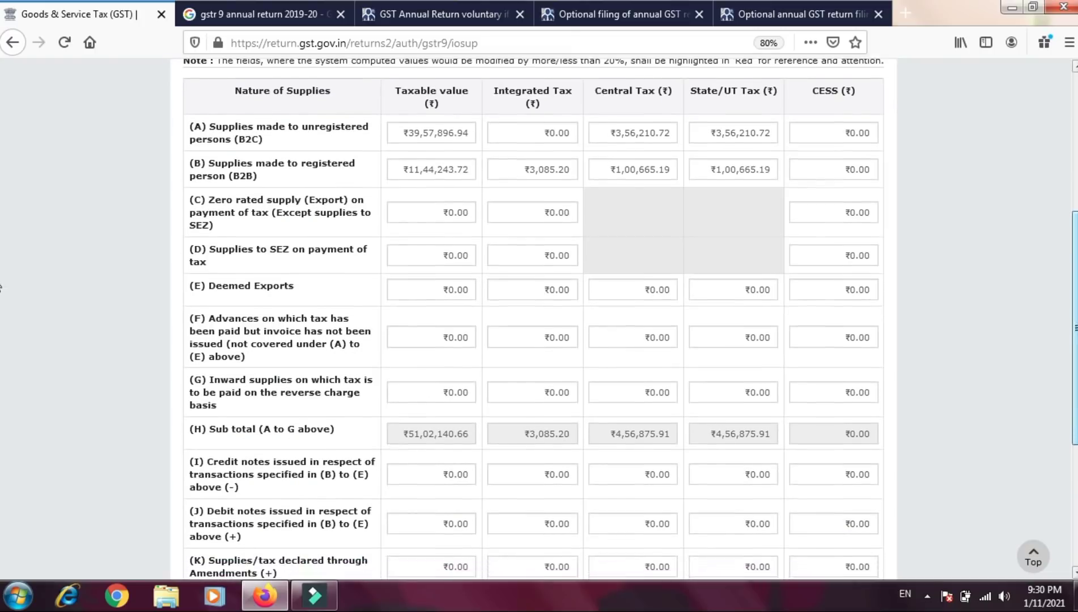
pyautogui.scroll(-5, 1, 323)
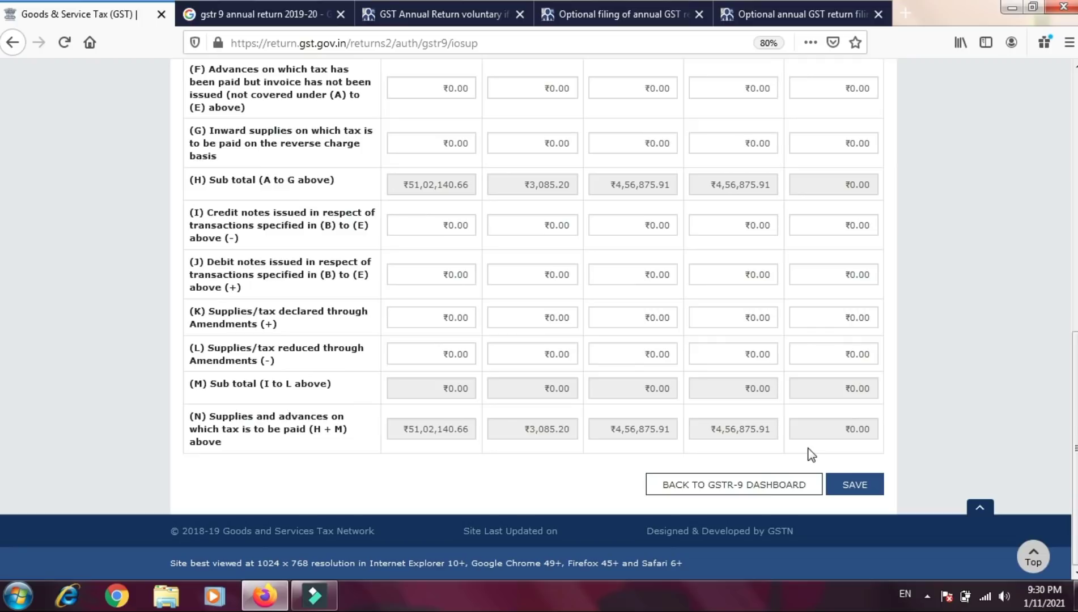
pyautogui.click(778, 483)
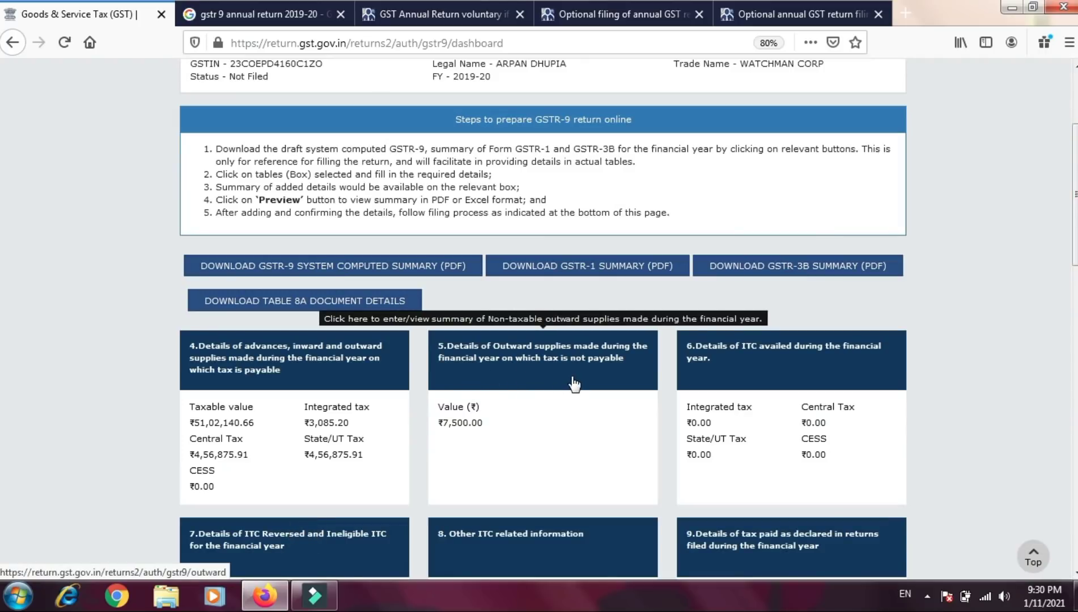
# Open table 5, review the outward supplies on which tax is not payable down to Total Turnover, and return to the GSTR-9 dashboard
pyautogui.click(576, 378)
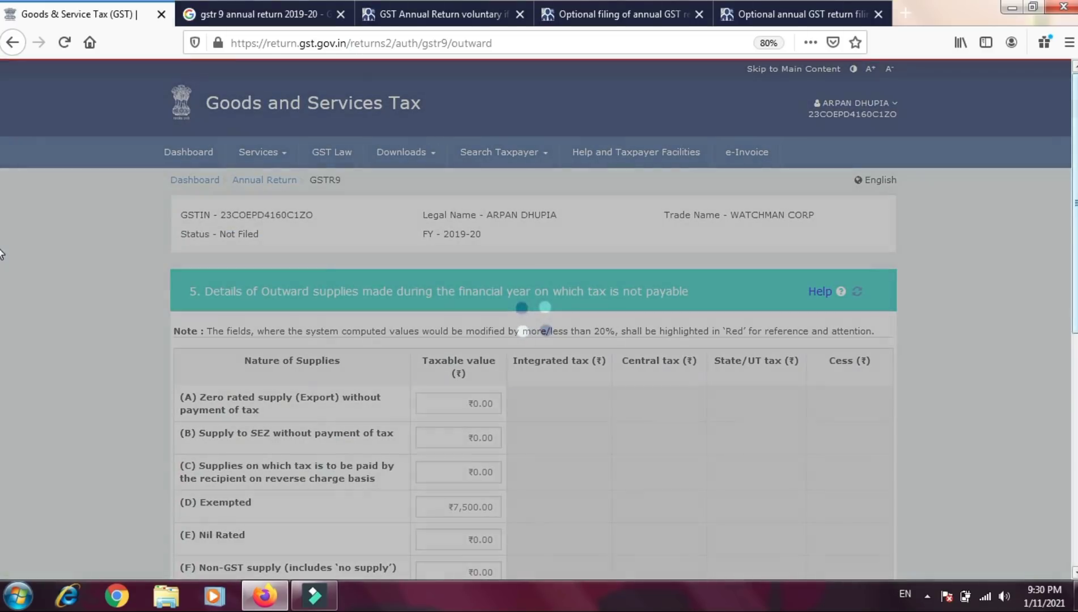
pyautogui.scroll(-1, 2, 272)
pyautogui.scroll(-5, 2, 280)
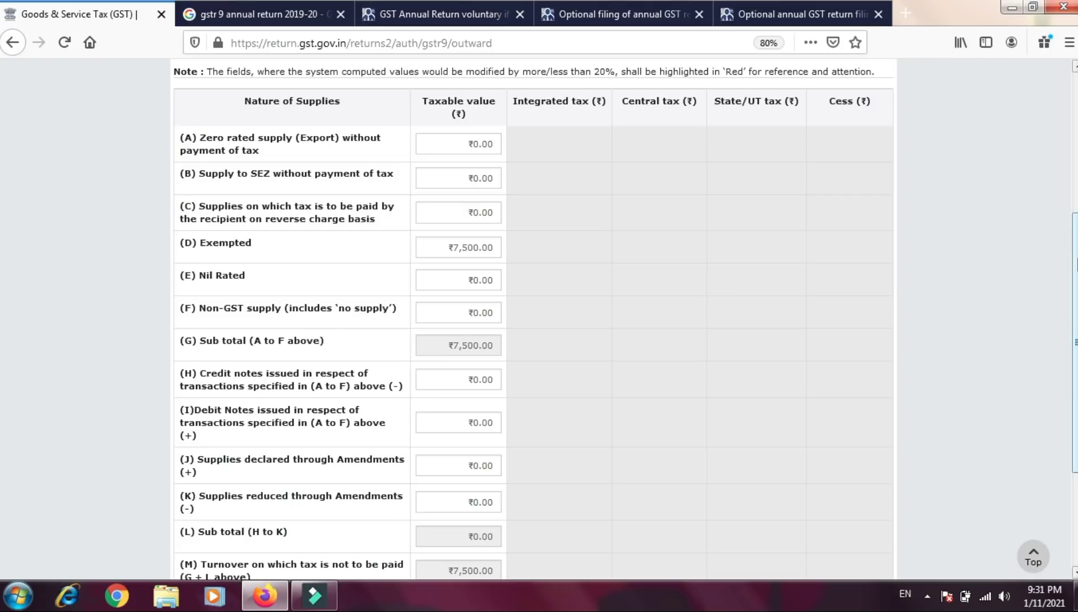
pyautogui.scroll(-3, 3, 258)
pyautogui.scroll(-5, 2, 347)
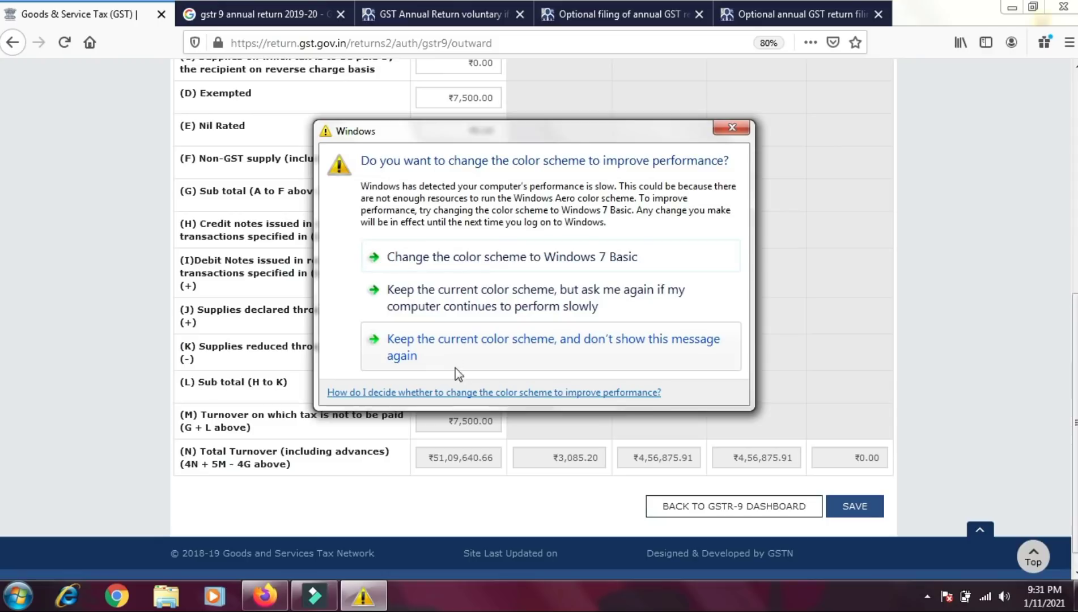
pyautogui.click(730, 127)
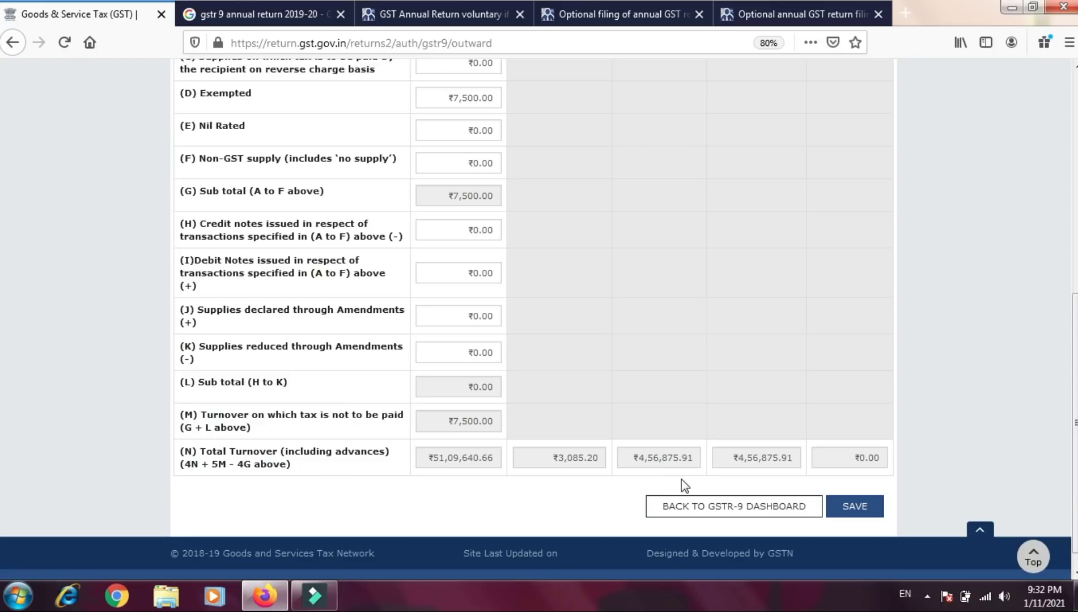
pyautogui.click(718, 505)
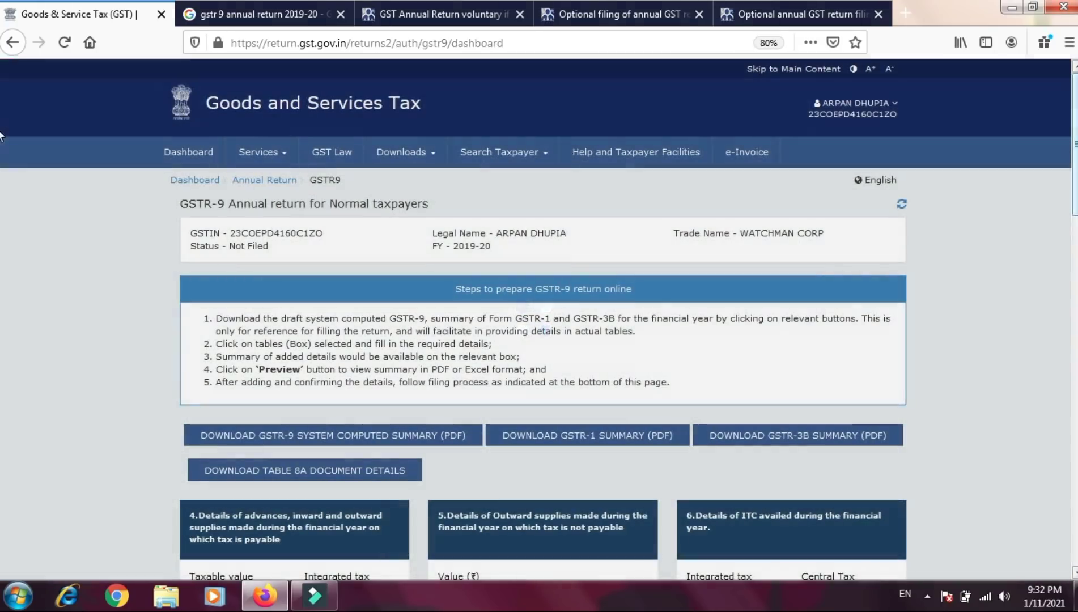
# Open table 6 and review the details of ITC availed during the financial year down to row O, dismissing the Windows color scheme prompt
pyautogui.moveTo(1073, 151); pyautogui.dragTo(1074, 164)
pyautogui.scroll(-2, 979, 134)
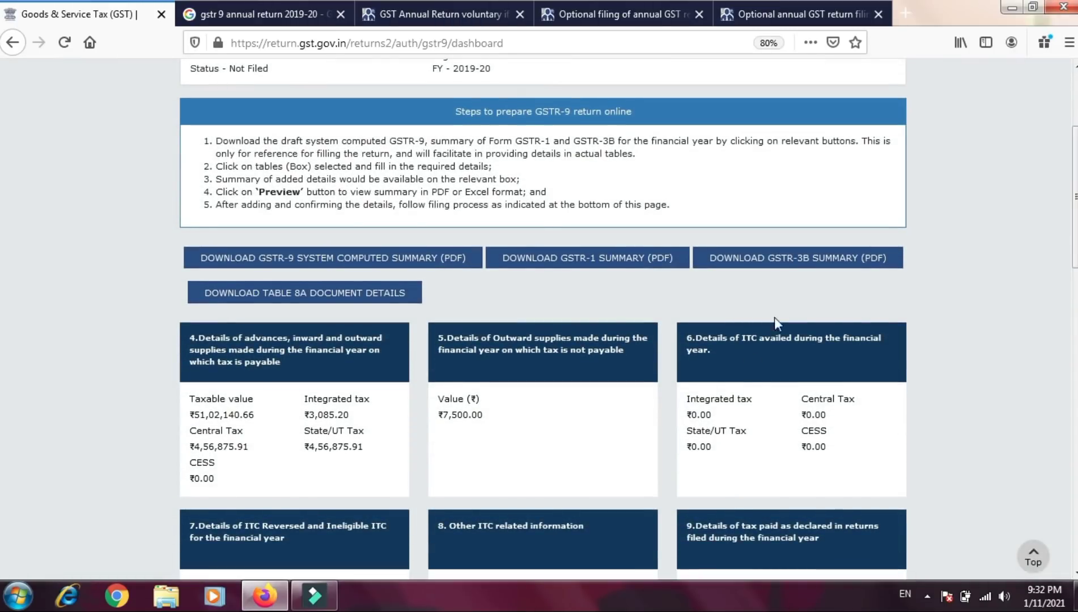
pyautogui.click(779, 366)
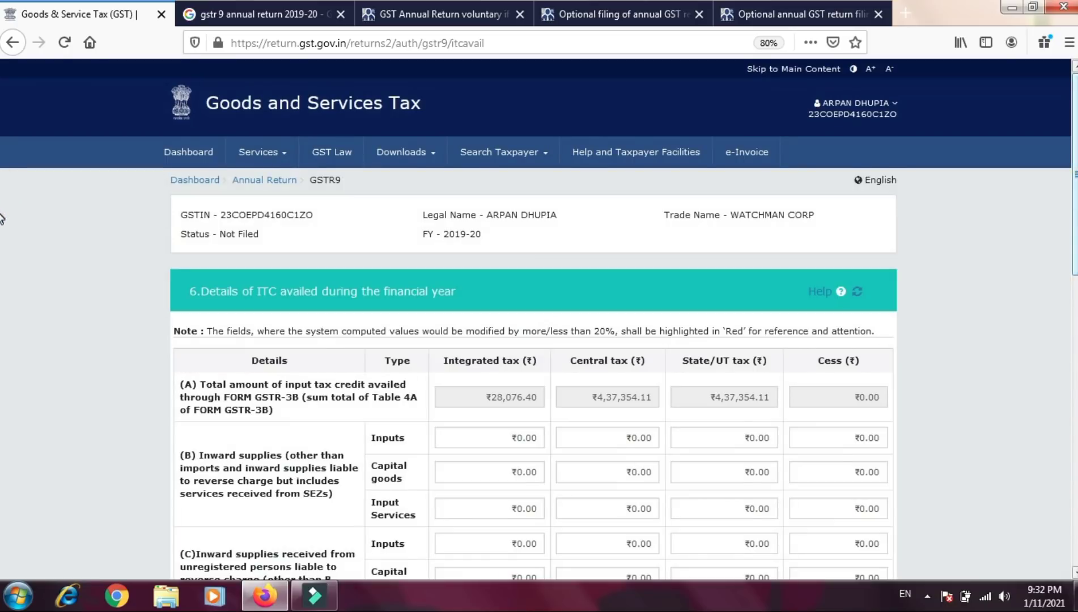
pyautogui.scroll(-3, 2, 221)
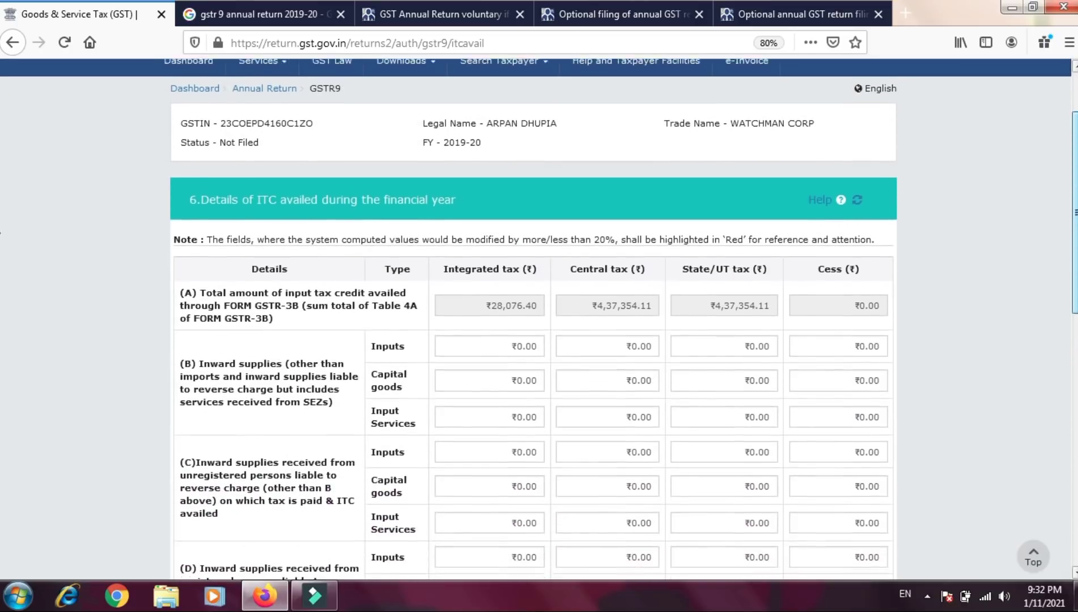
pyautogui.scroll(-3, 1, 232)
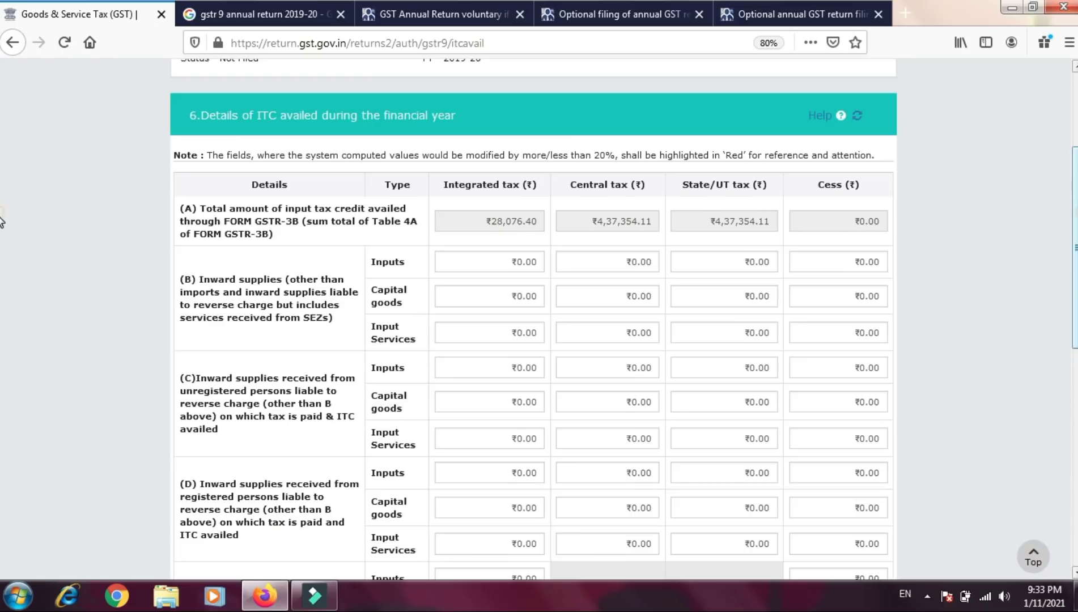
pyautogui.scroll(-2, 2, 227)
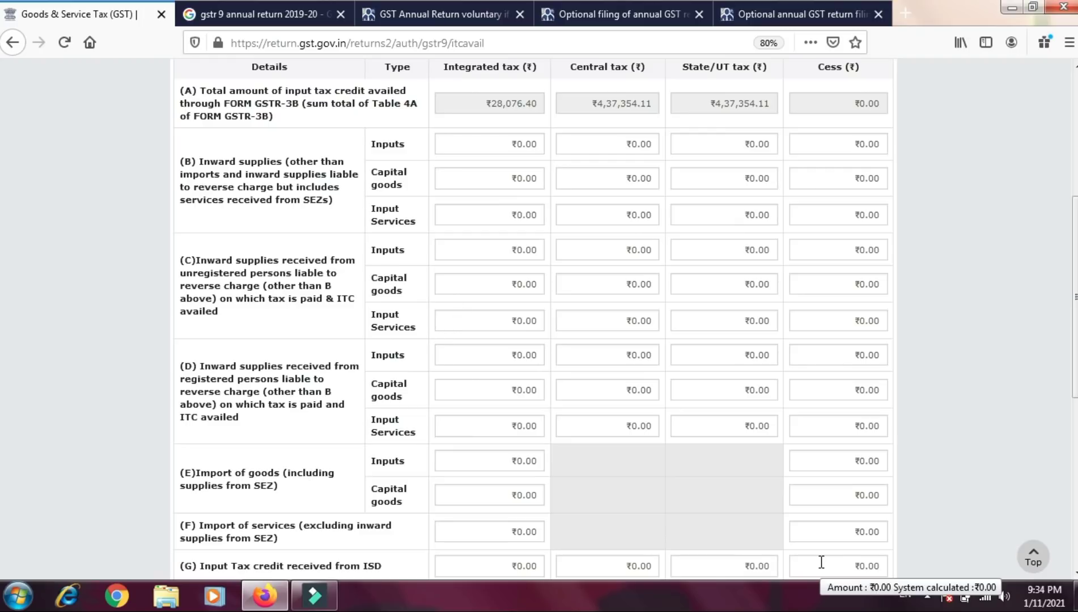
pyautogui.scroll(-3, 3, 339)
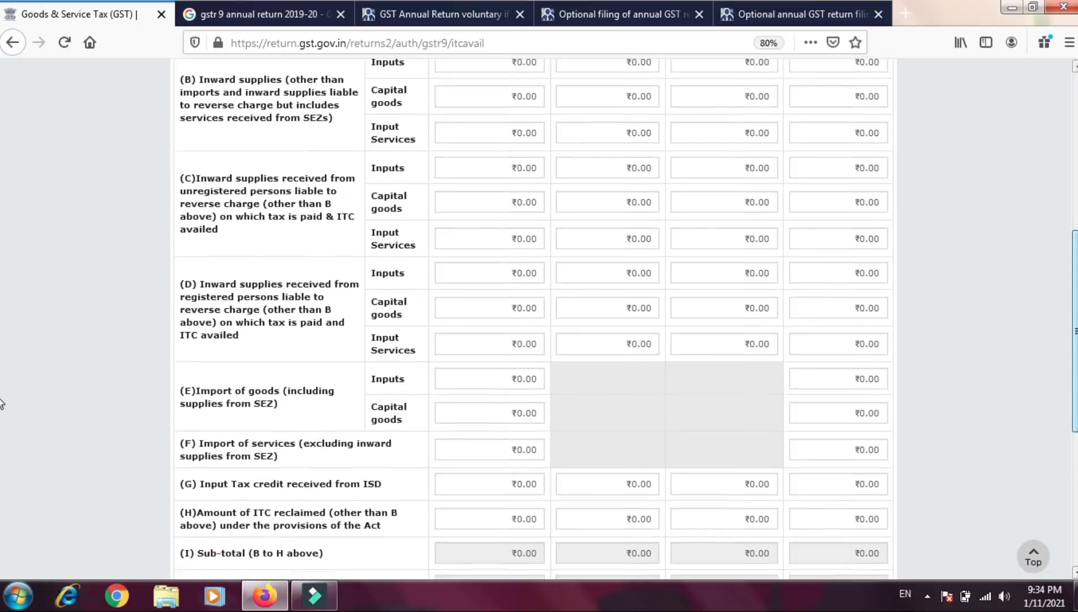
pyautogui.scroll(-7, 3, 403)
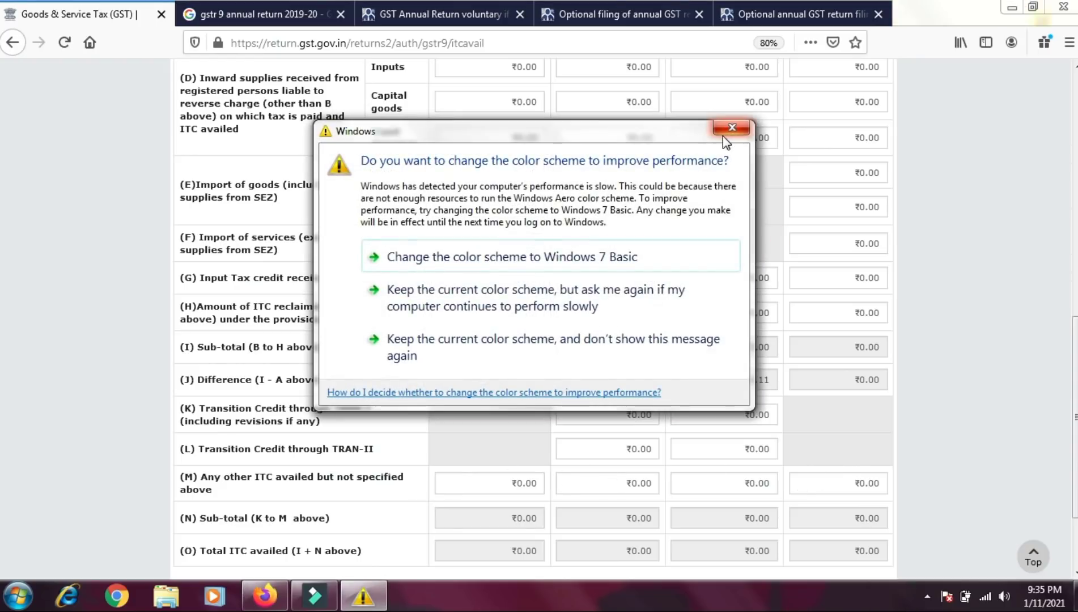
pyautogui.click(724, 135)
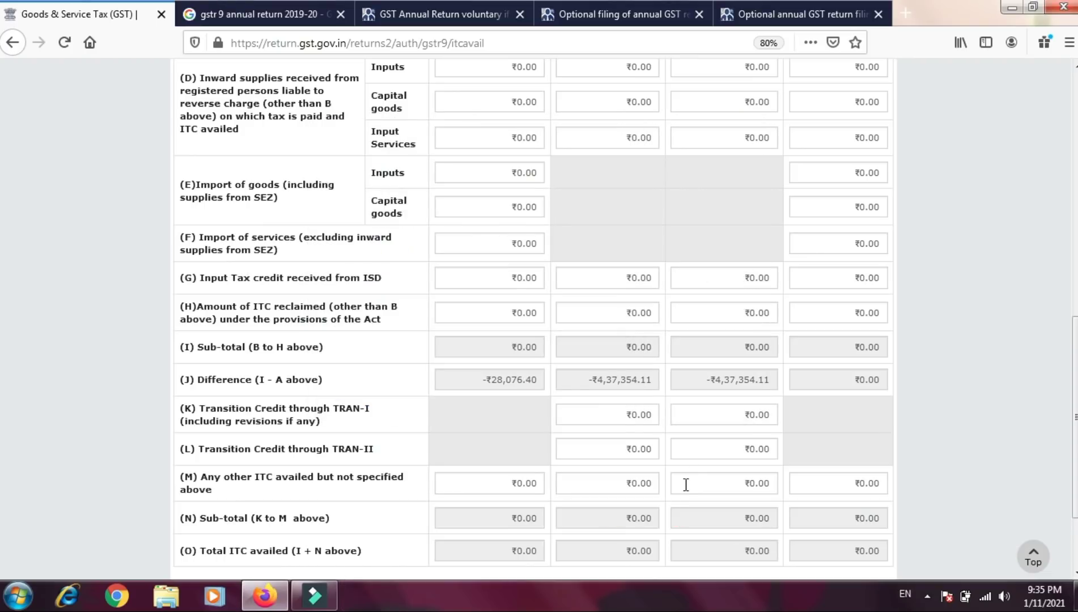
# Review the remaining rows of table 6 down to Total ITC availed and return to the GSTR-9 dashboard without saving
pyautogui.click(1074, 443)
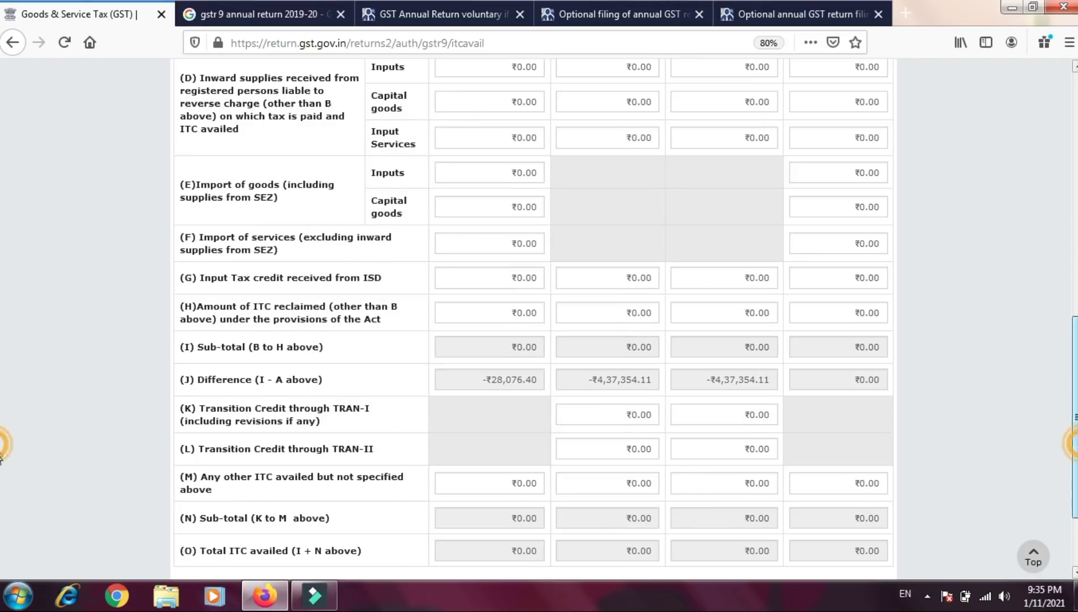
pyautogui.scroll(-3, 523, 422)
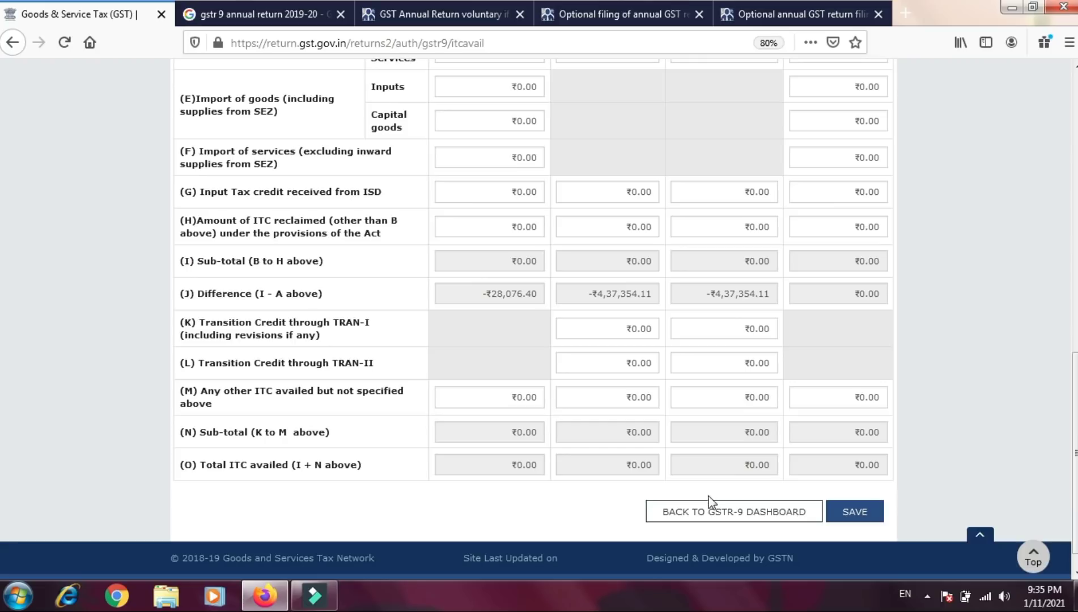
pyautogui.click(717, 511)
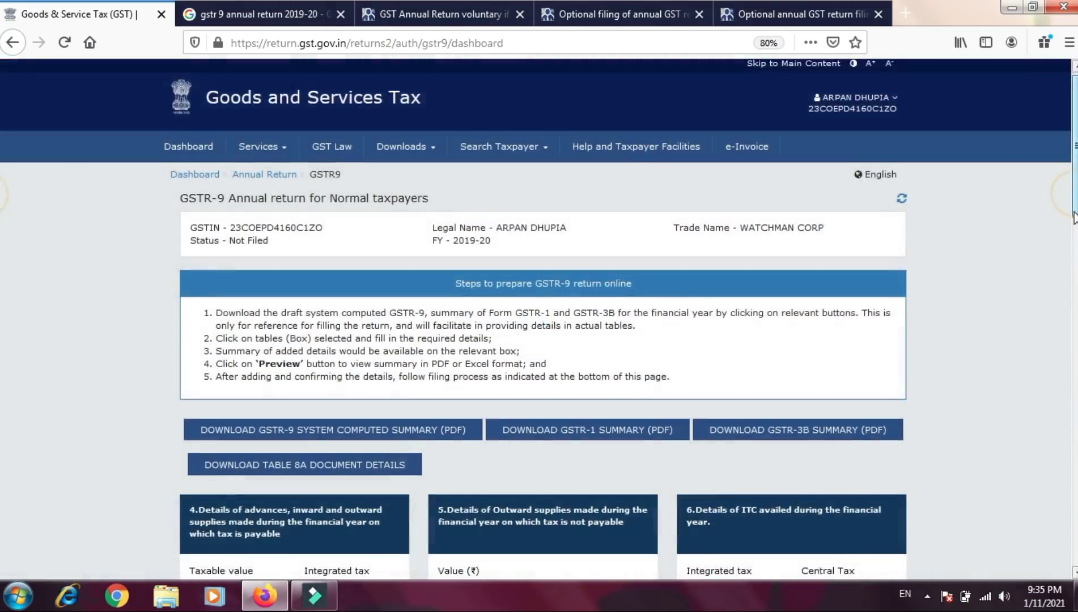
# Open table 7, review ITC reversed and ineligible ITC in rows A to J, dismissing the Windows color scheme prompt, and return to the dashboard
pyautogui.scroll(-5, 1070, 209)
pyautogui.moveTo(1075, 294); pyautogui.dragTo(1076, 312)
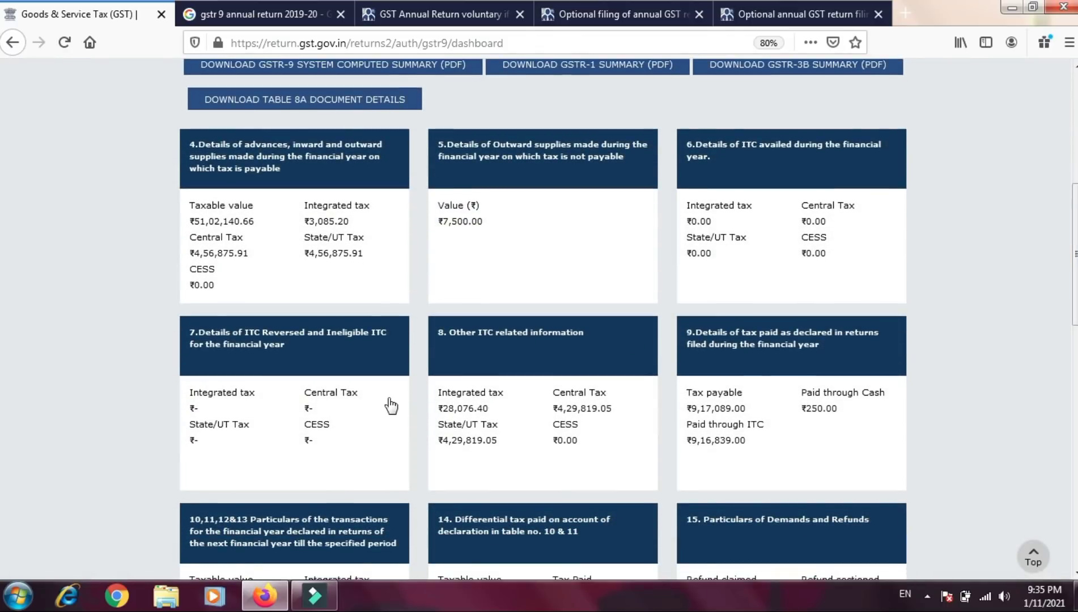
pyautogui.click(236, 369)
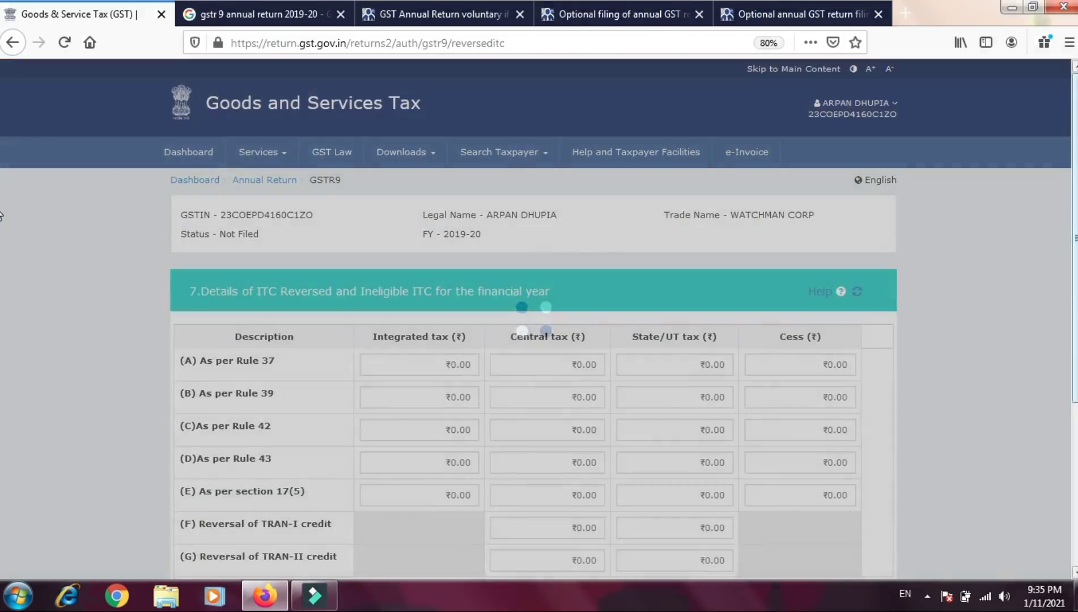
pyautogui.moveTo(1075, 205); pyautogui.dragTo(1075, 260)
pyautogui.scroll(-3, 2, 267)
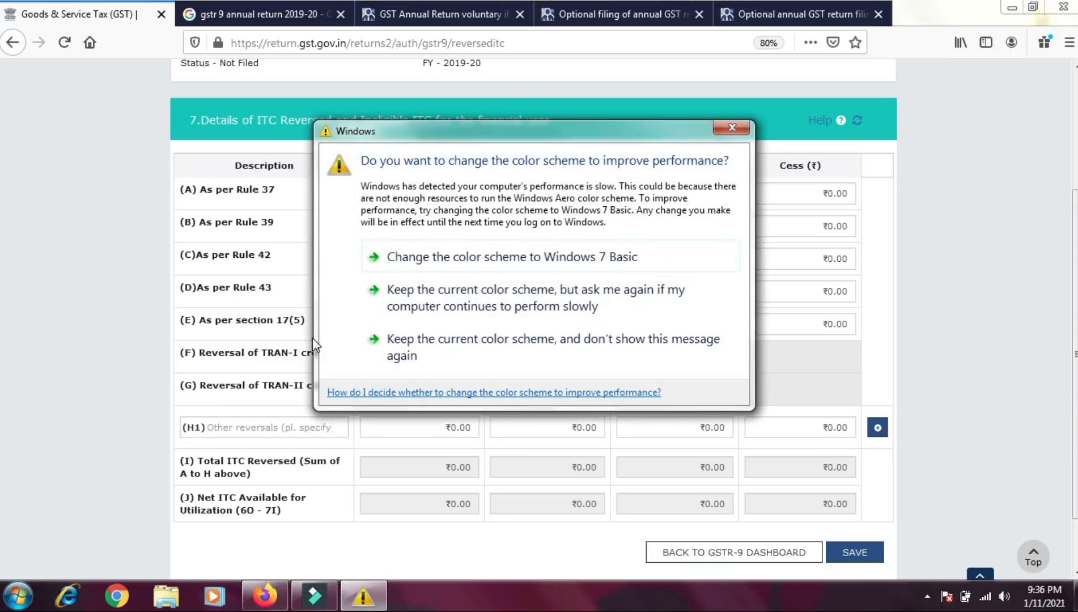
pyautogui.click(656, 271)
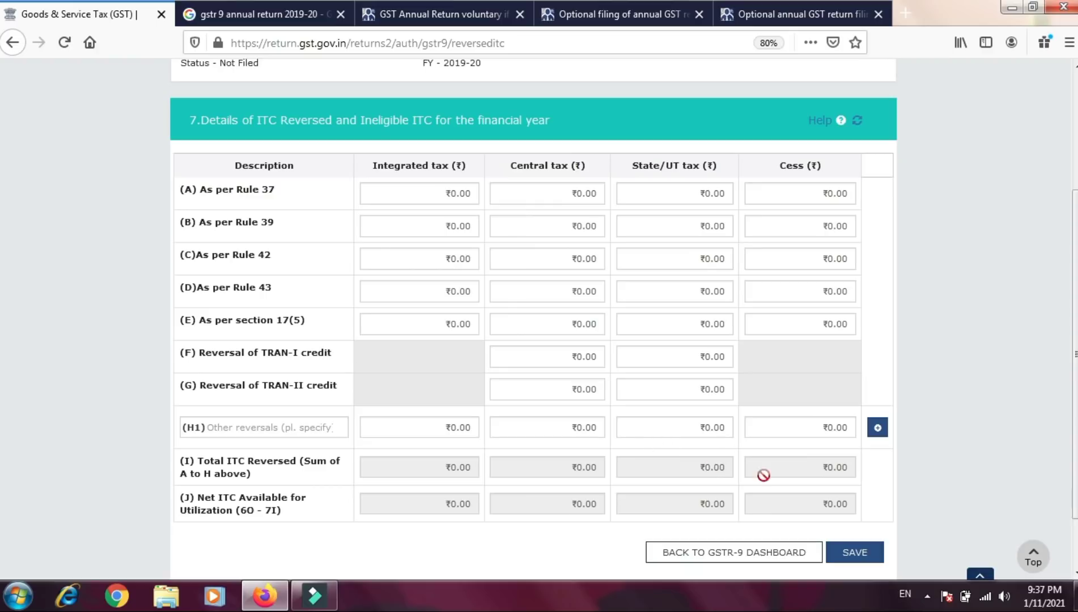
pyautogui.click(806, 552)
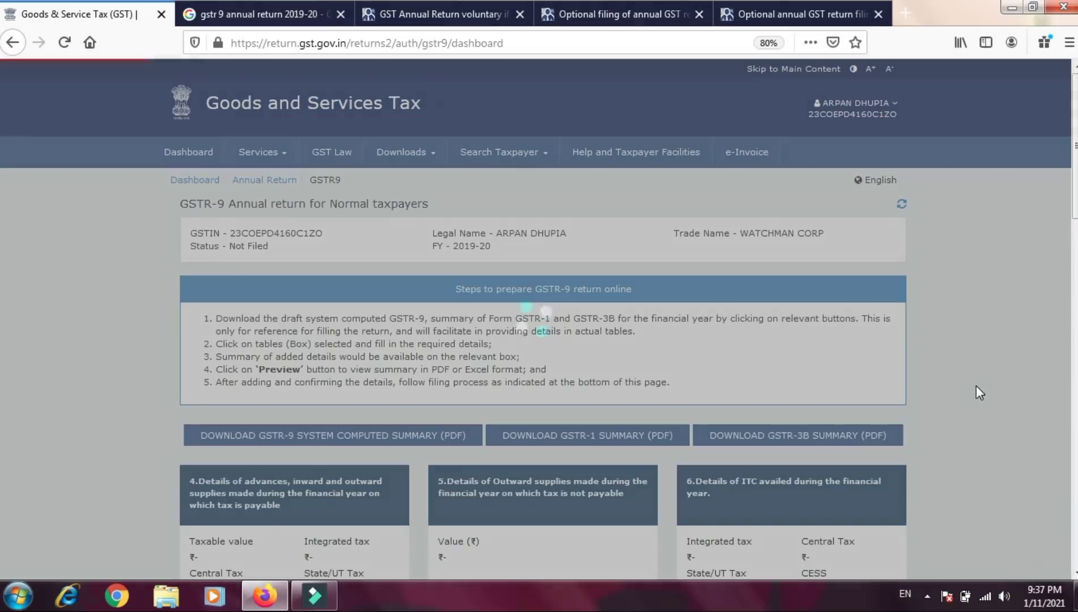
# Open table 8, review rows A to K of the other ITC related information, and return to the GSTR-9 dashboard
pyautogui.scroll(-5, 1, 244)
pyautogui.scroll(-4, 1, 264)
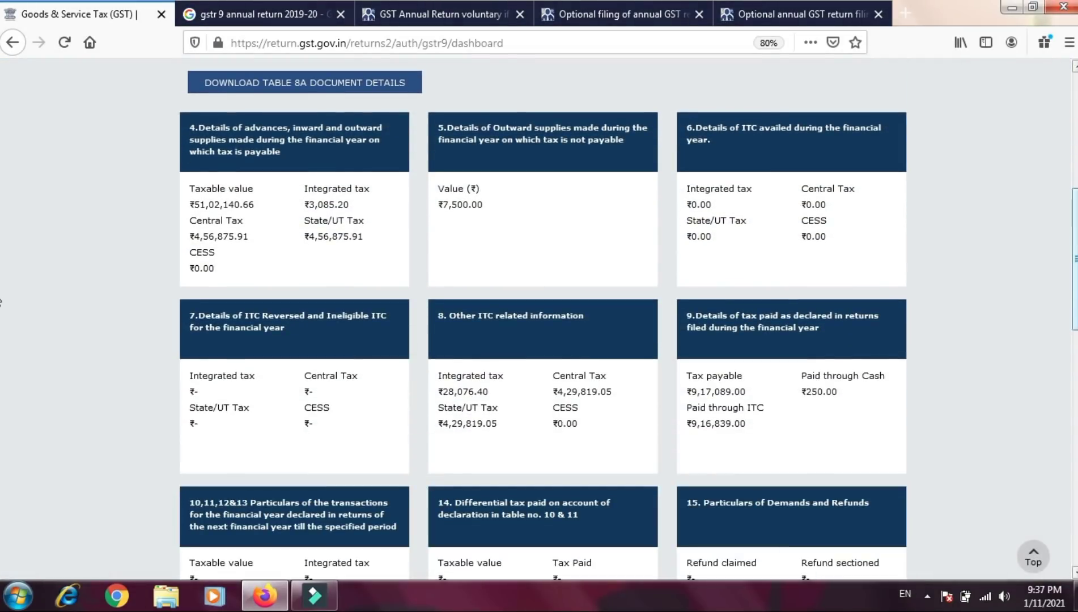
pyautogui.click(562, 350)
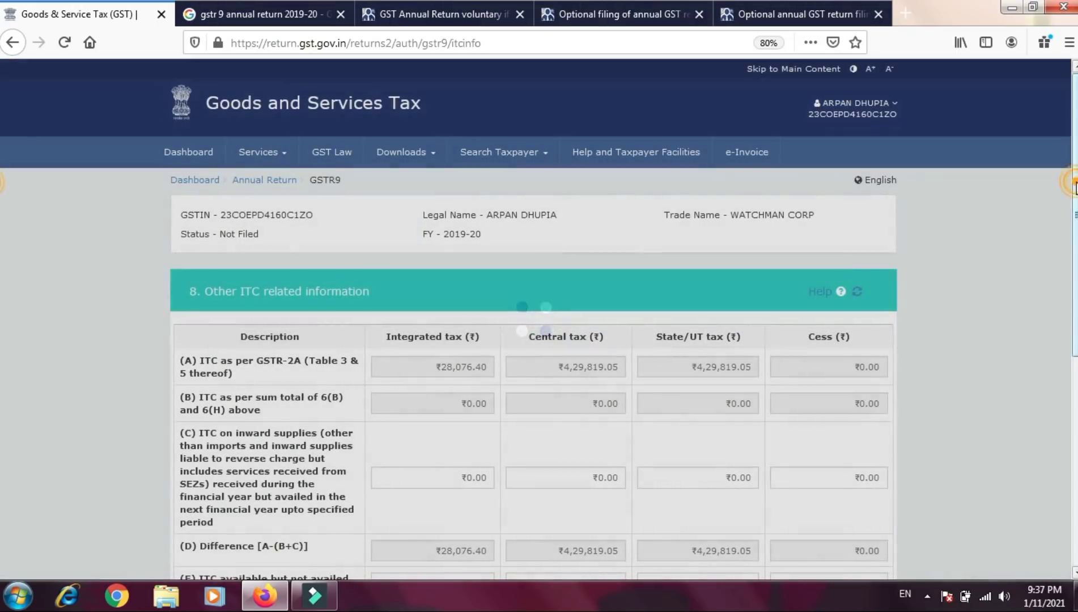
pyautogui.moveTo(1075, 182); pyautogui.dragTo(1074, 218)
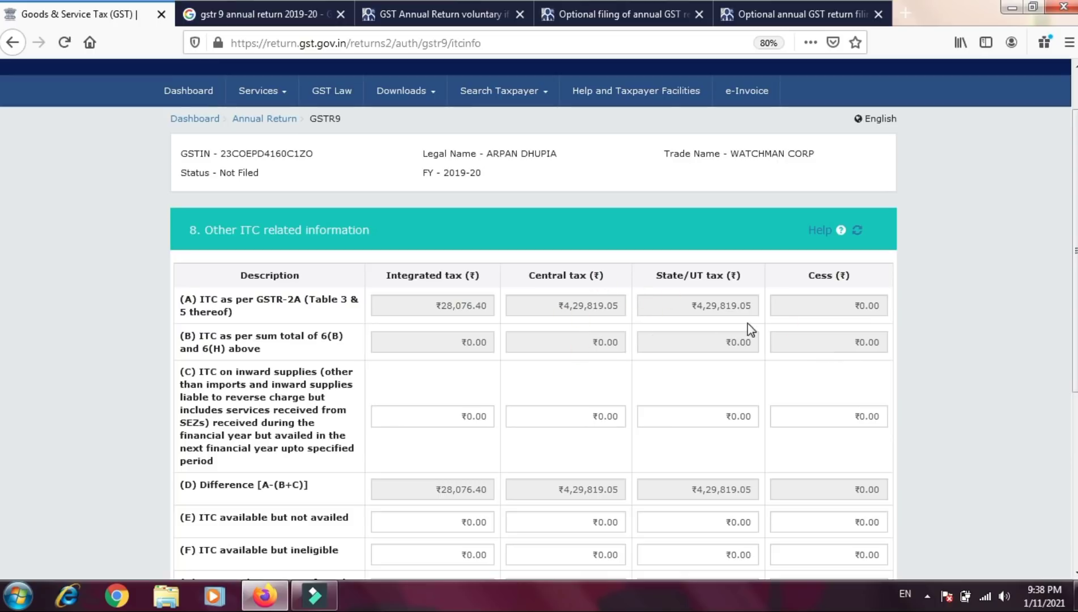
pyautogui.scroll(-2, 1, 351)
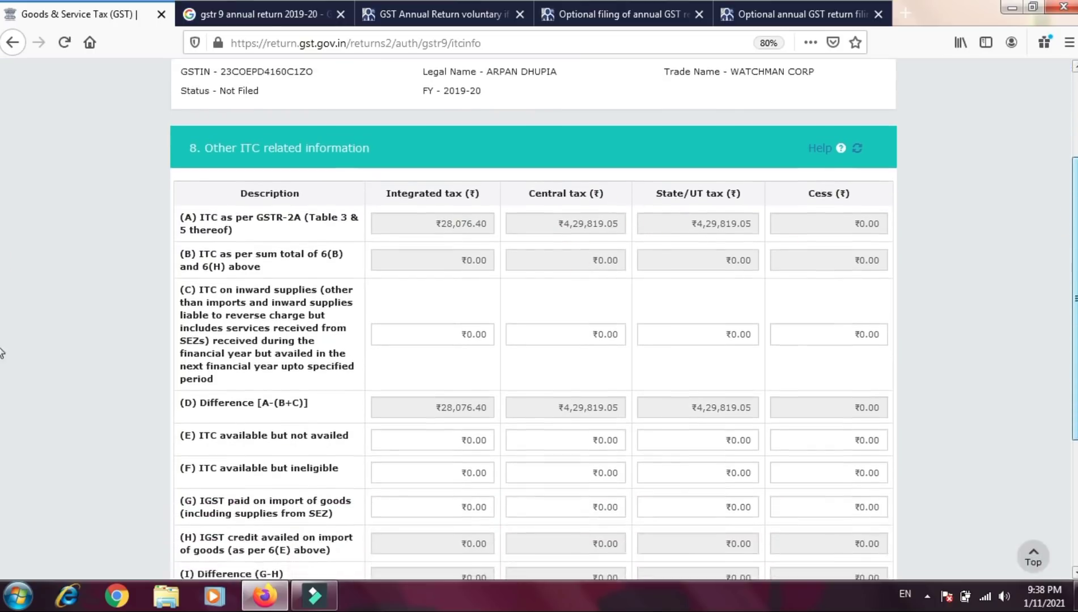
pyautogui.scroll(-2, 1, 351)
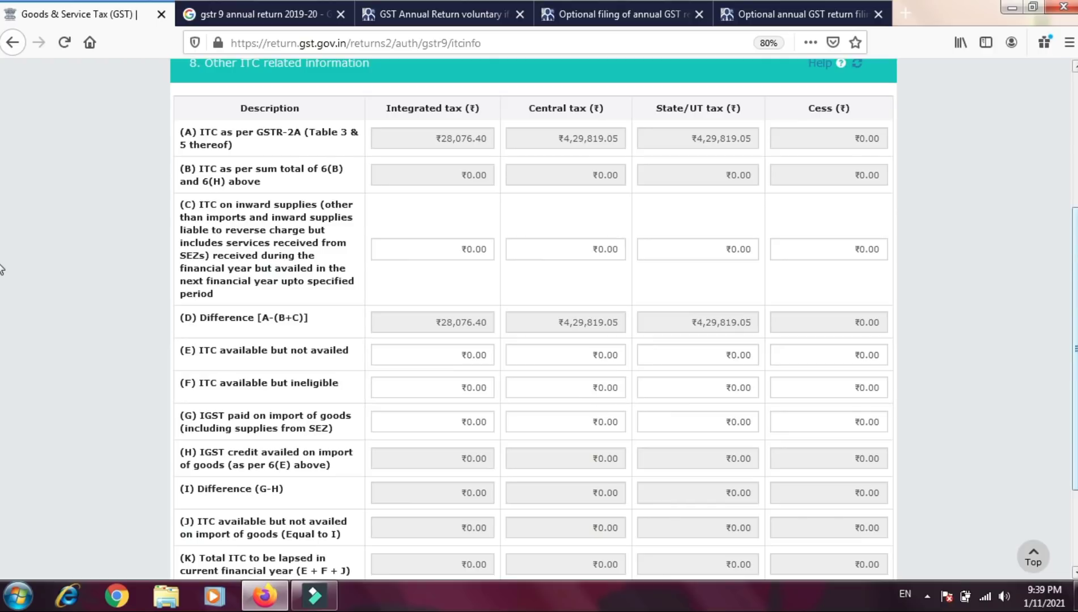
pyautogui.scroll(-2, 1, 300)
pyautogui.scroll(-3, 2, 300)
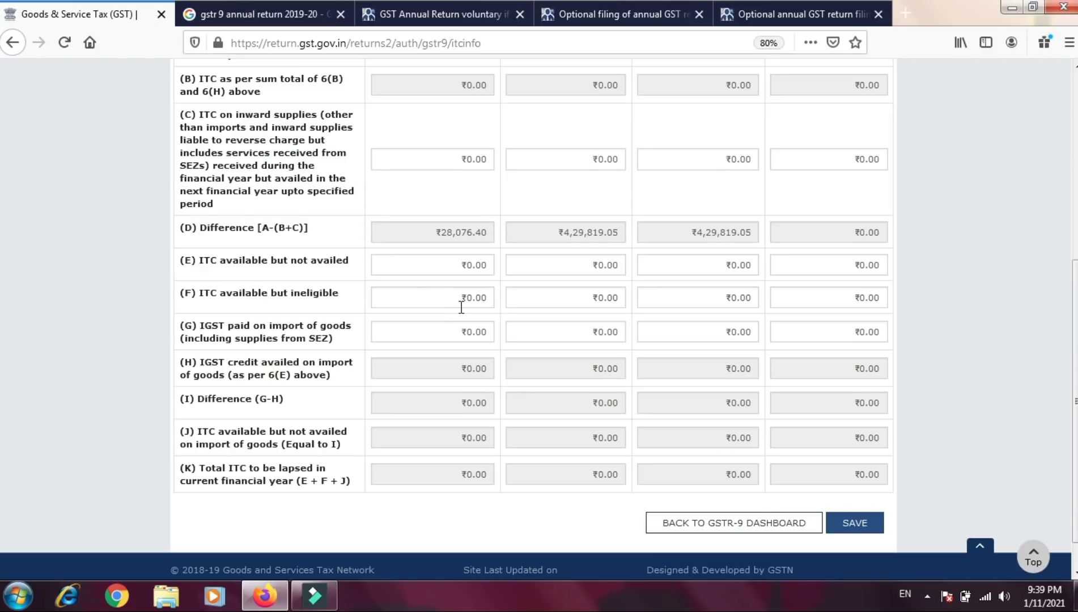
pyautogui.click(757, 524)
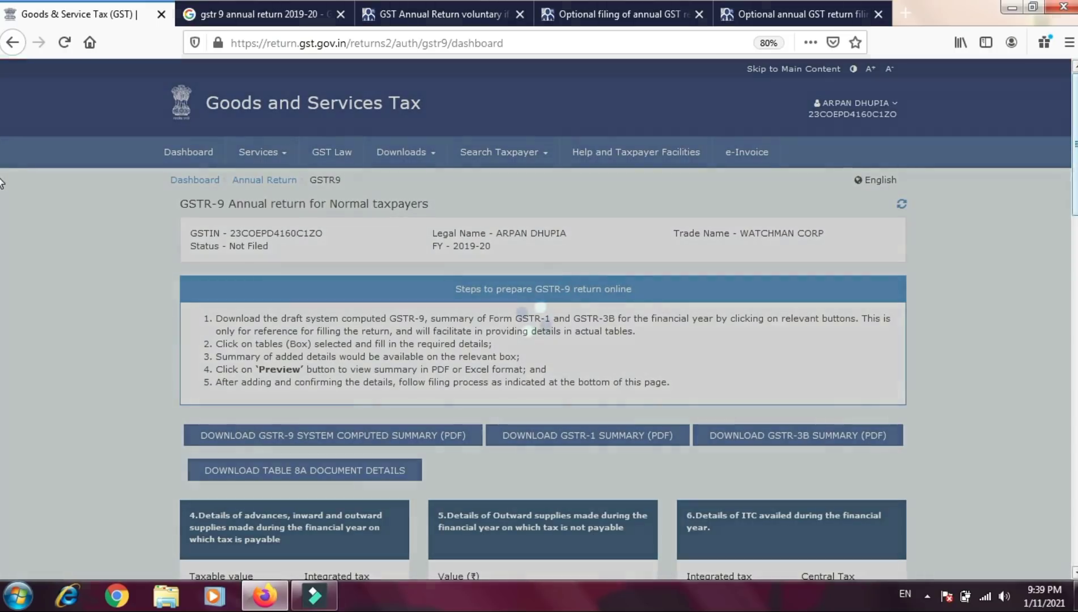
# Open table 9, review the tax payable and paid as declared in returns filed, and return to the GSTR-9 dashboard
pyautogui.scroll(-7, 2, 183)
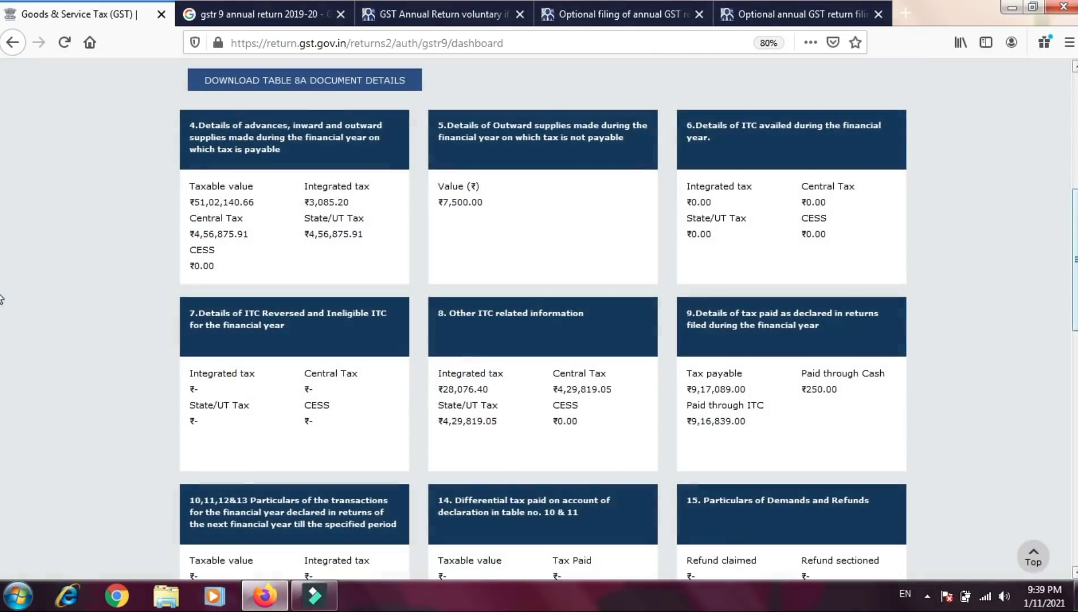
pyautogui.click(754, 327)
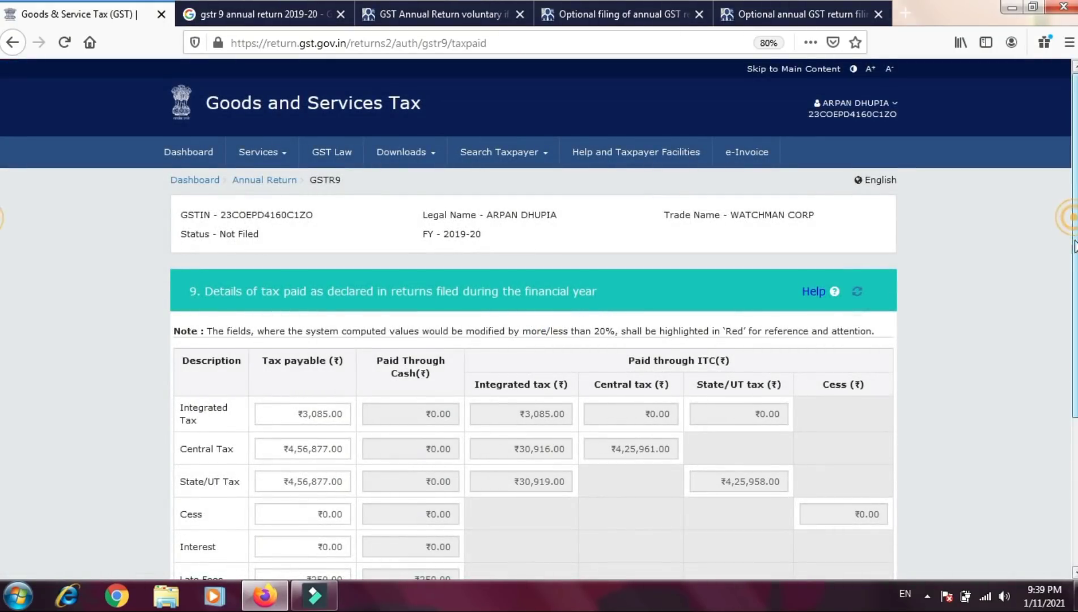
pyautogui.scroll(-3, 1074, 246)
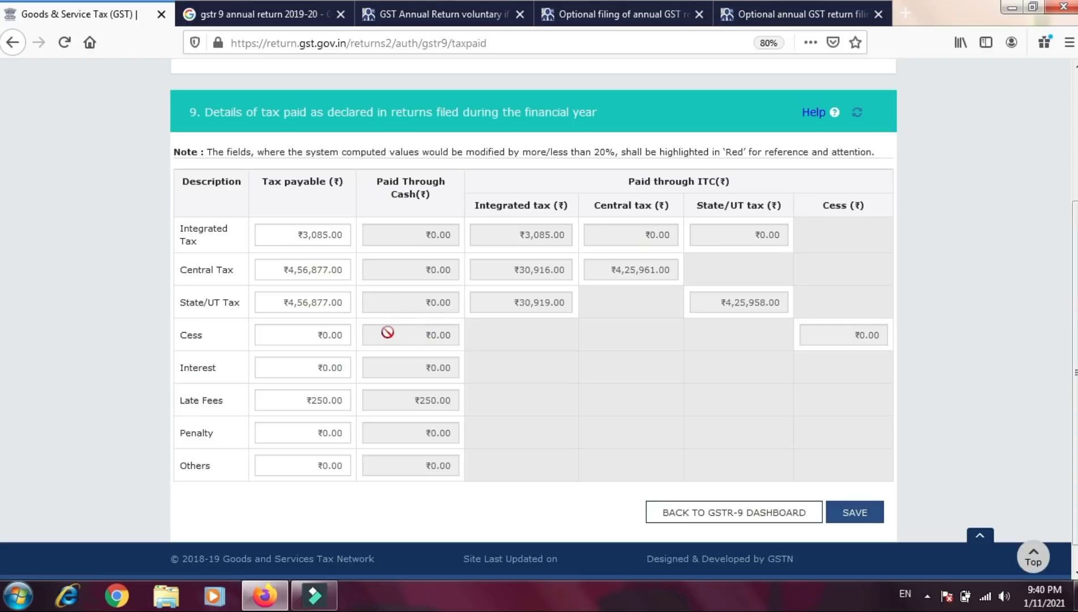
pyautogui.click(734, 512)
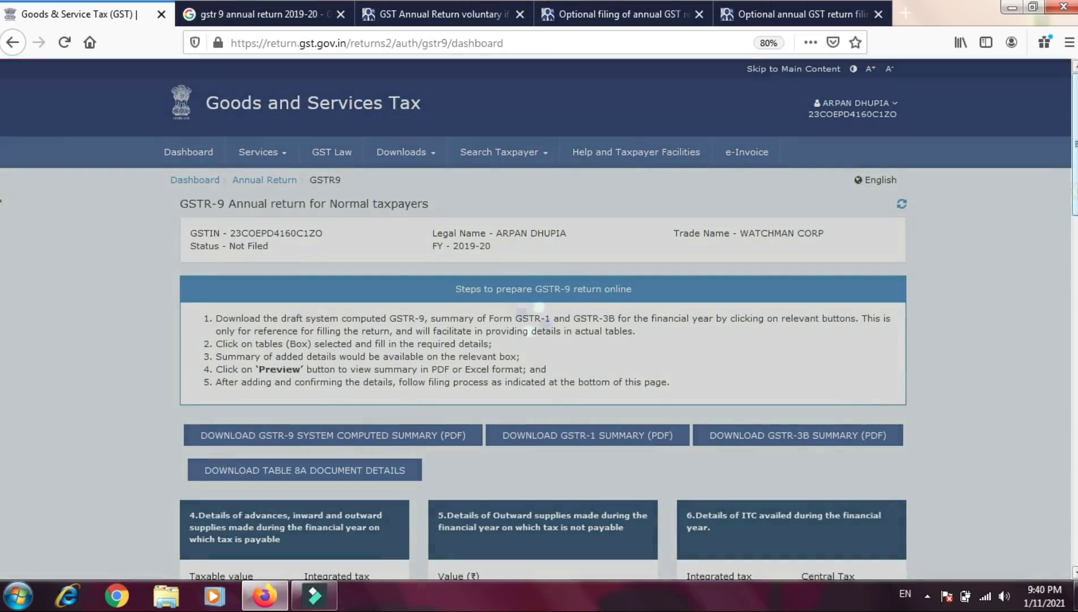
# Open tables 10, 11, 12 and 13, review the transactions declared in the next financial year's returns, and return to the GSTR-9 dashboard
pyautogui.moveTo(1075, 211); pyautogui.dragTo(1076, 397)
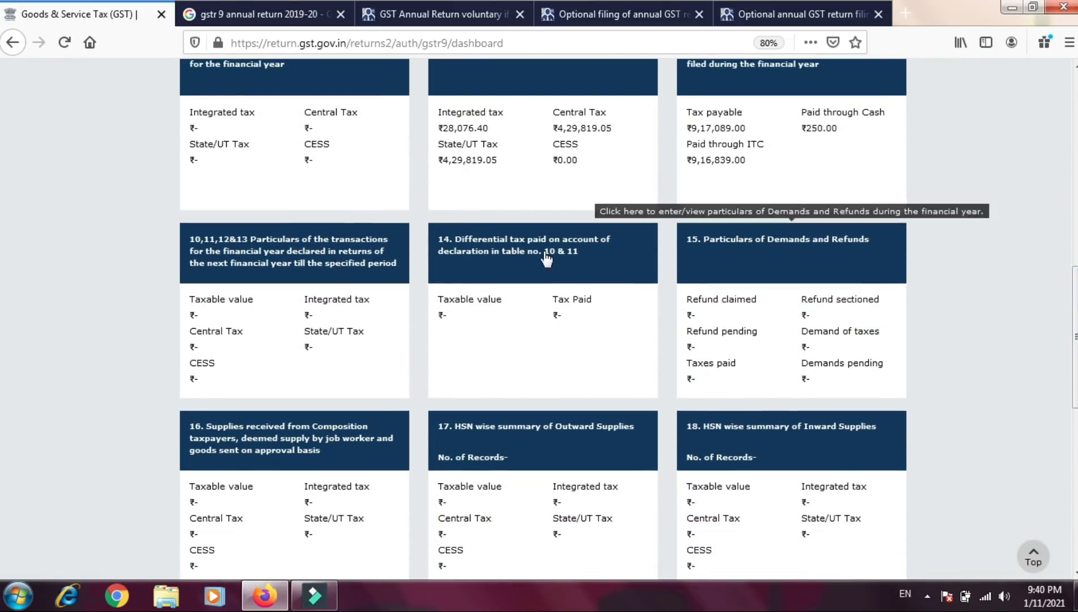
pyautogui.click(273, 283)
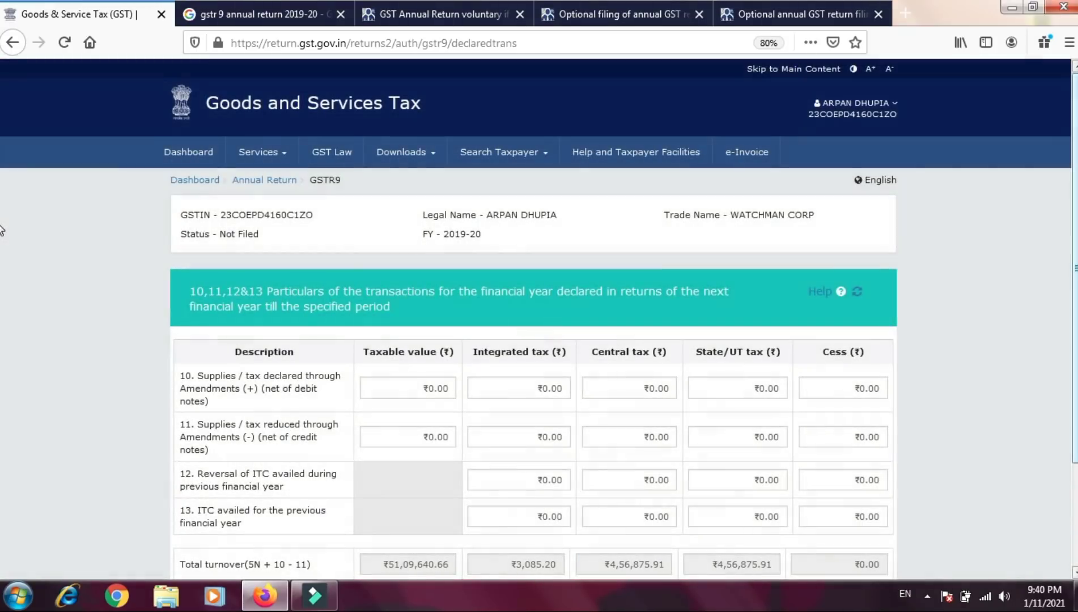
pyautogui.moveTo(1075, 227); pyautogui.dragTo(1076, 300)
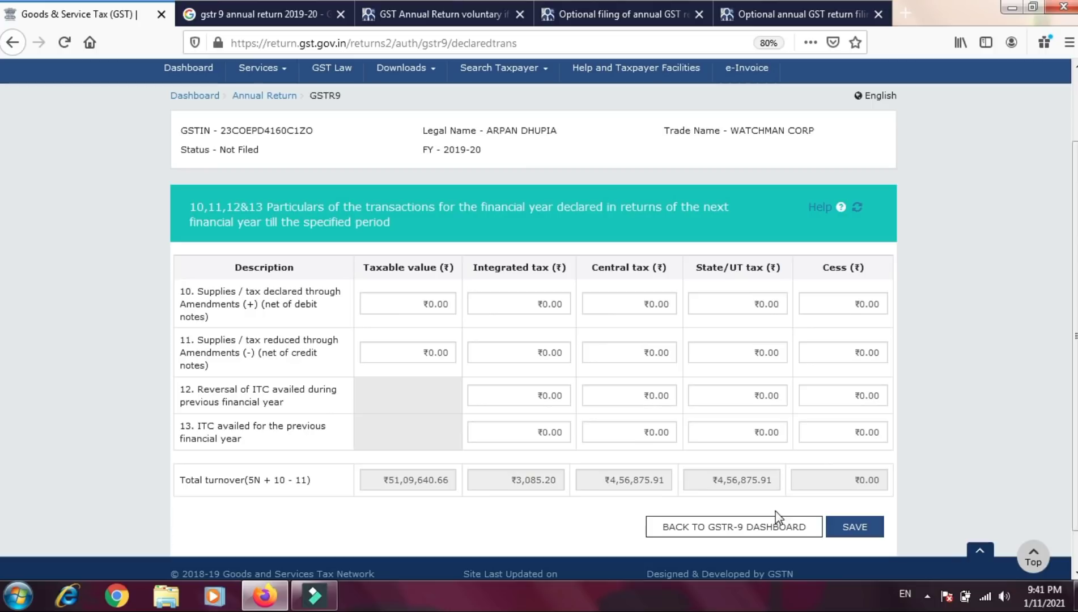
pyautogui.click(781, 531)
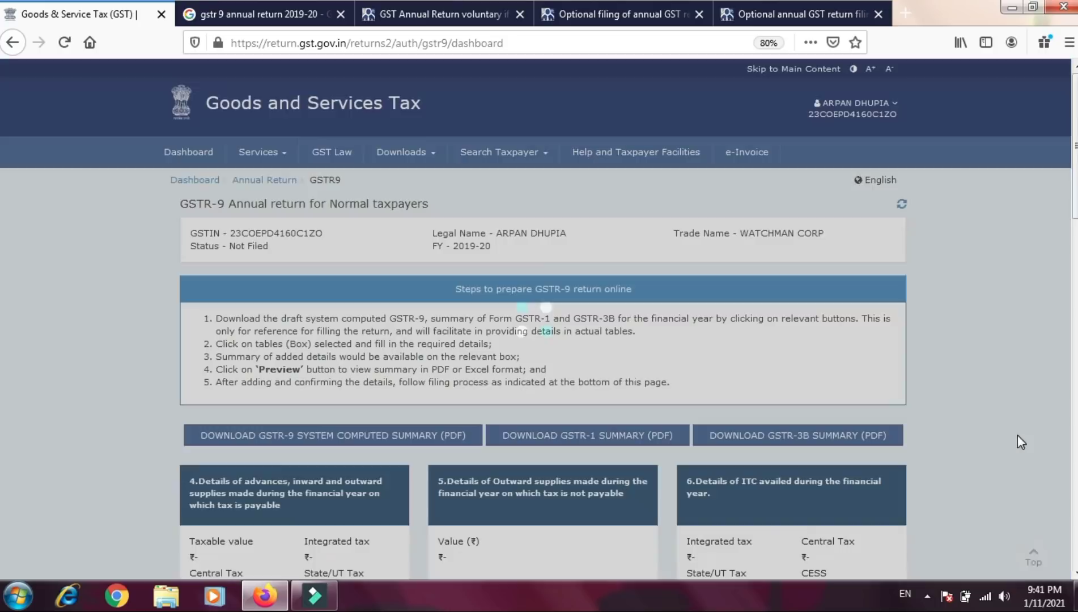
# Open table 14, review the differential tax payable and paid for tables 10 and 11, and return to the GSTR-9 dashboard
pyautogui.scroll(-10, 1, 187)
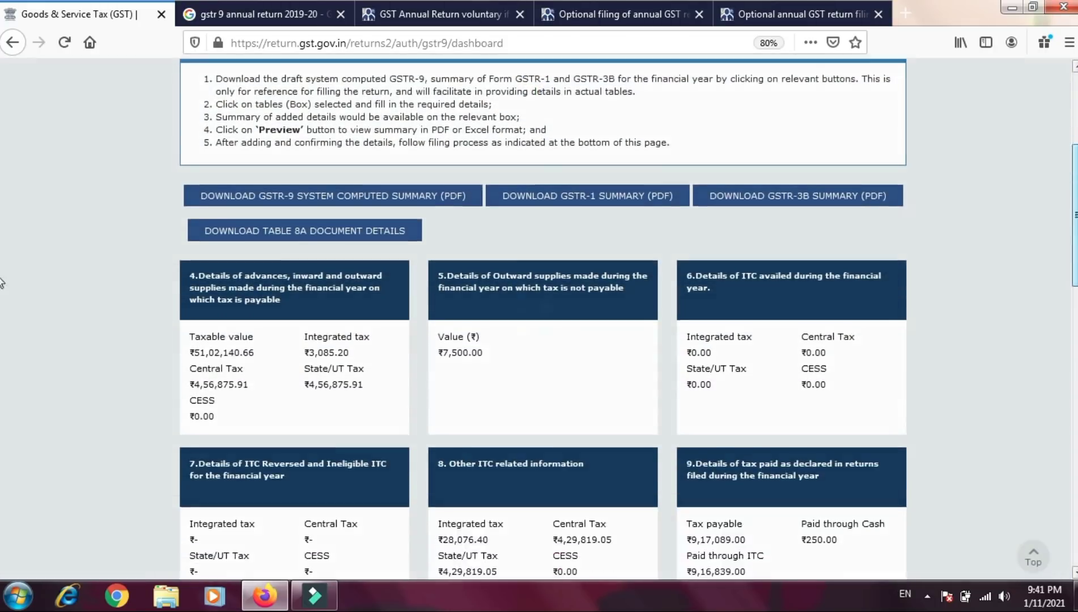
pyautogui.scroll(-3, 1, 352)
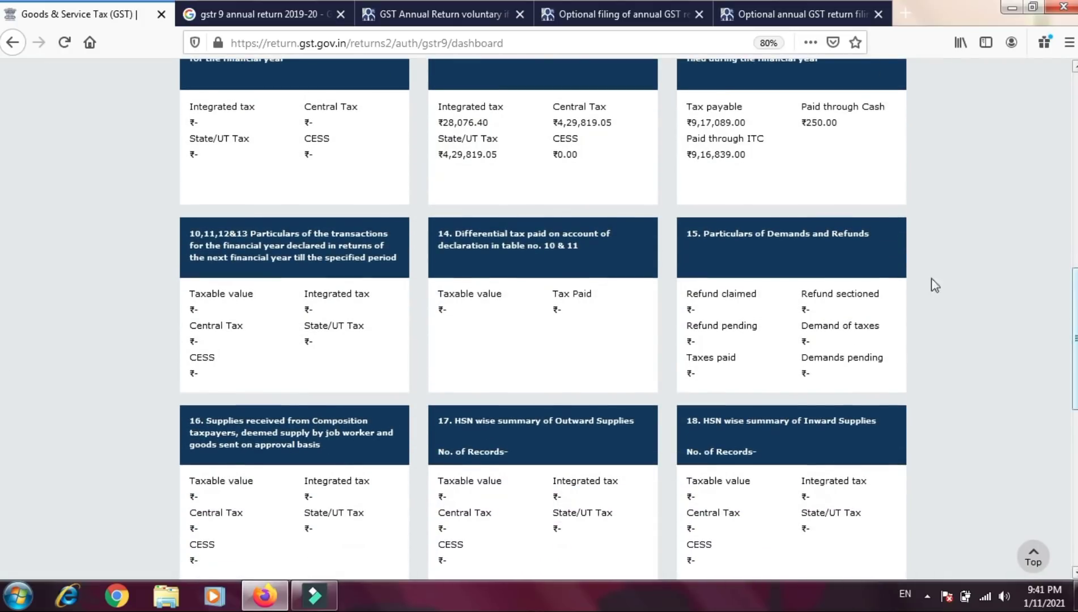
pyautogui.click(511, 264)
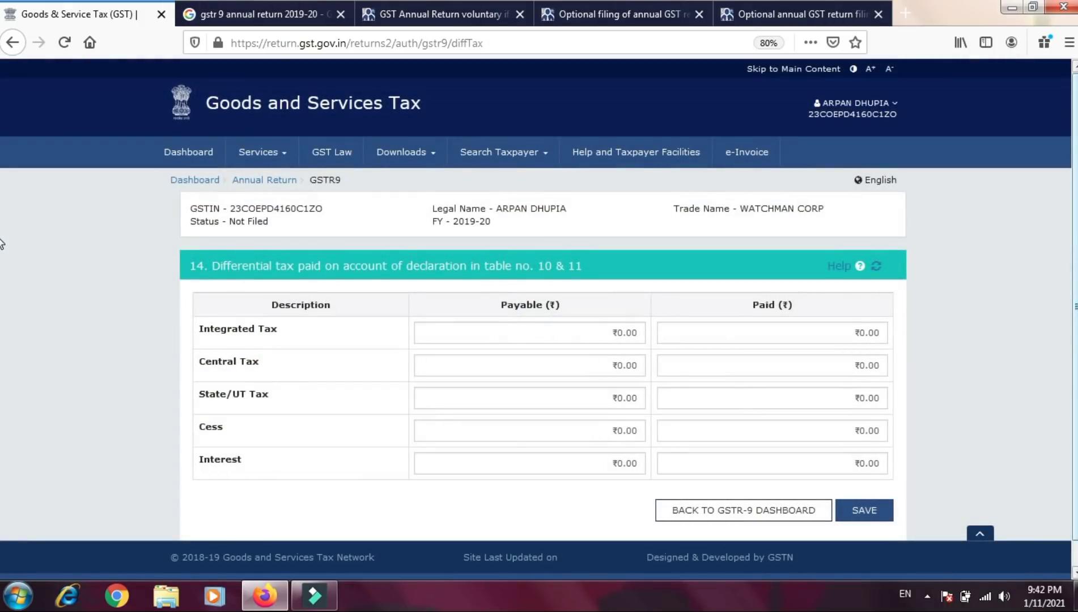
pyautogui.scroll(-1, 908, 376)
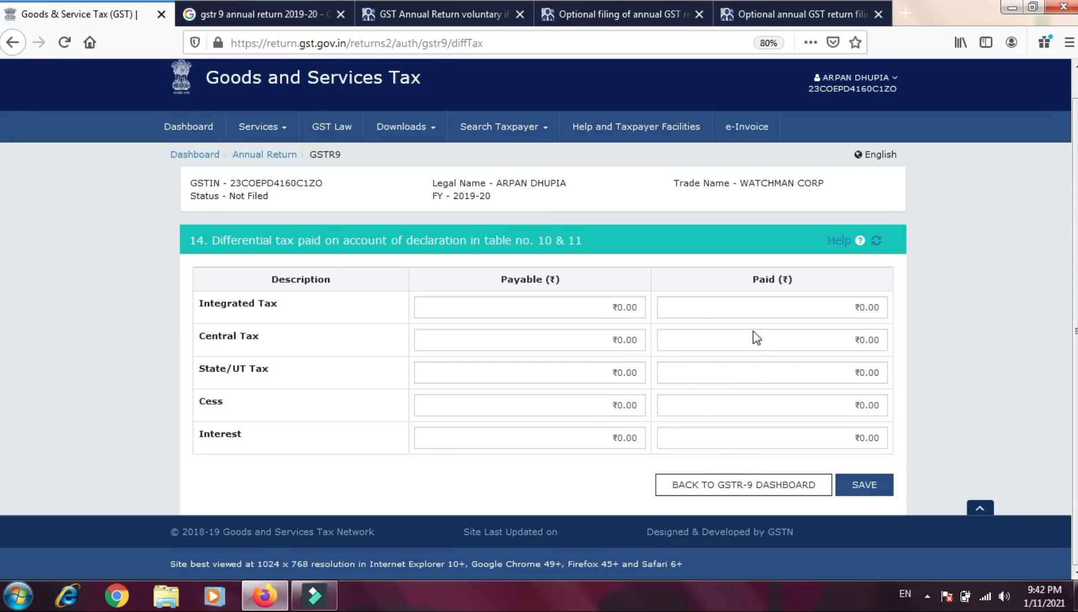
pyautogui.click(768, 491)
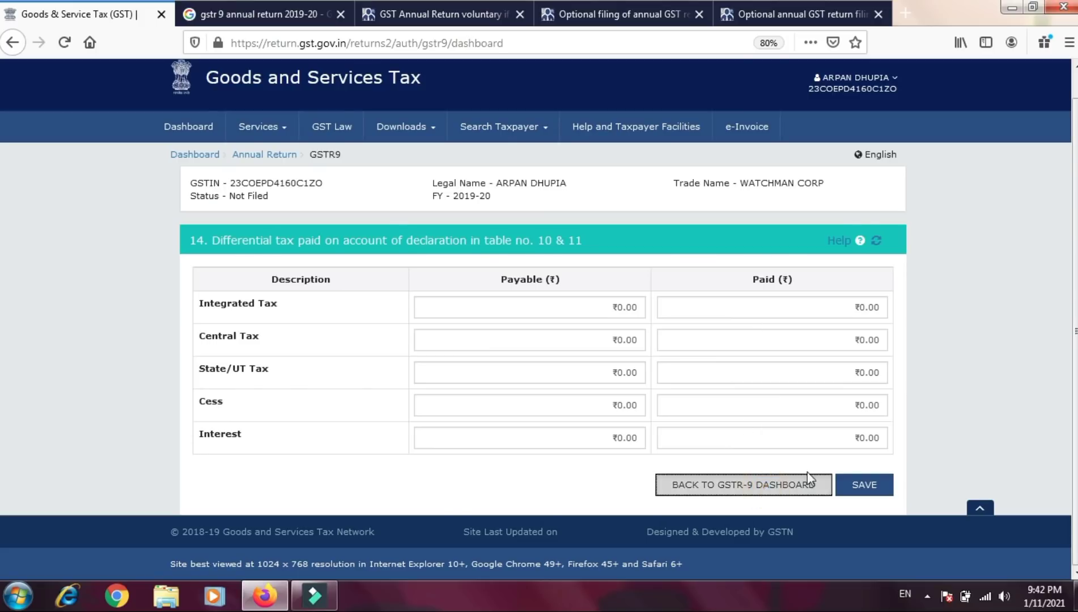
# Open table 15, review rows A to G on demands and refunds, and return to the GSTR-9 dashboard
pyautogui.scroll(-8, 1, 226)
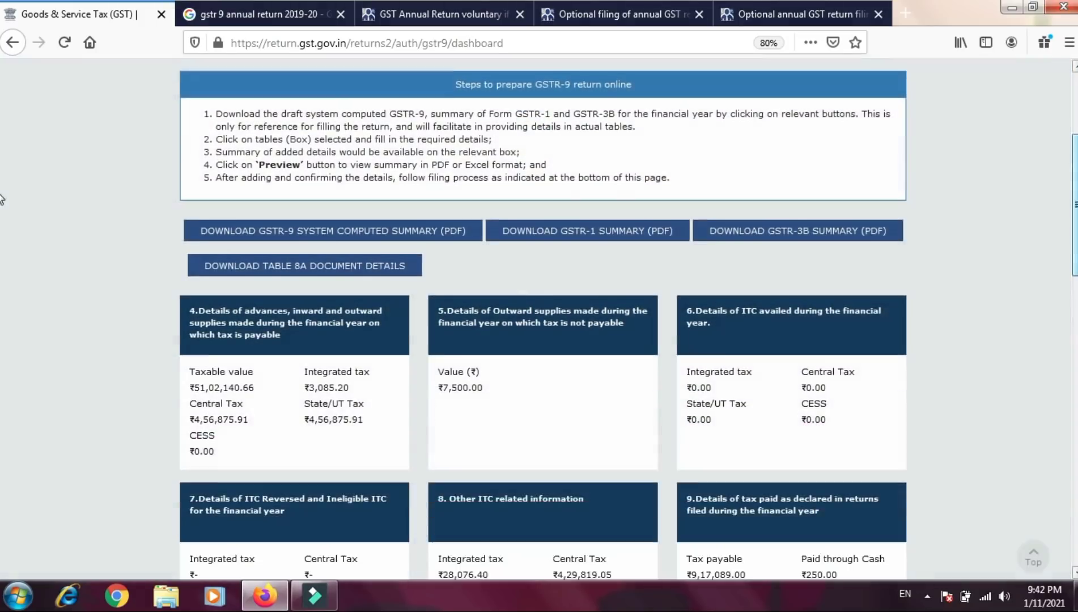
pyautogui.scroll(-4, 1, 274)
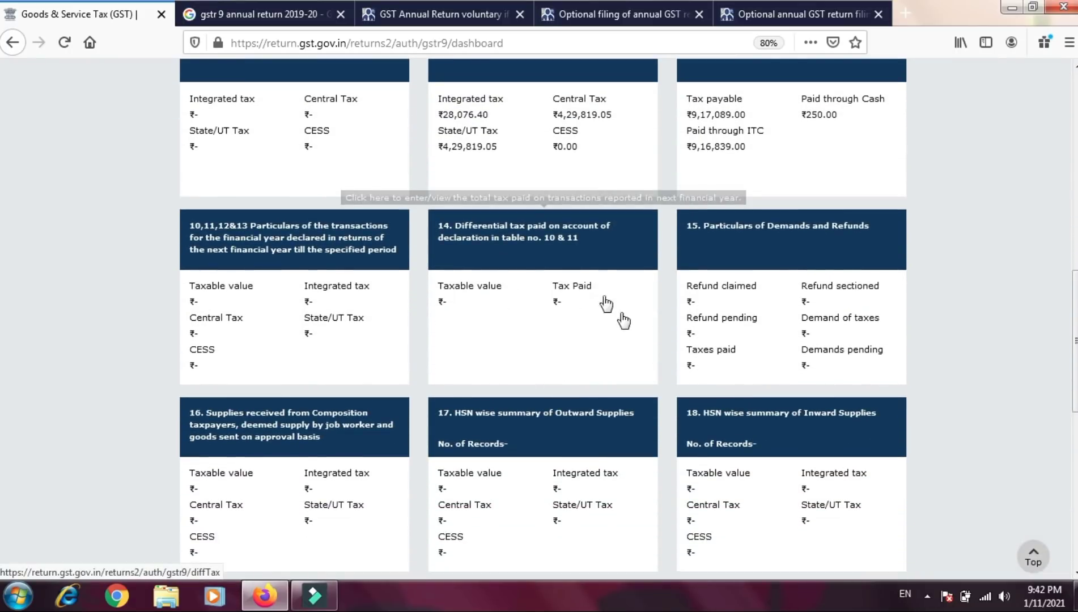
pyautogui.click(766, 261)
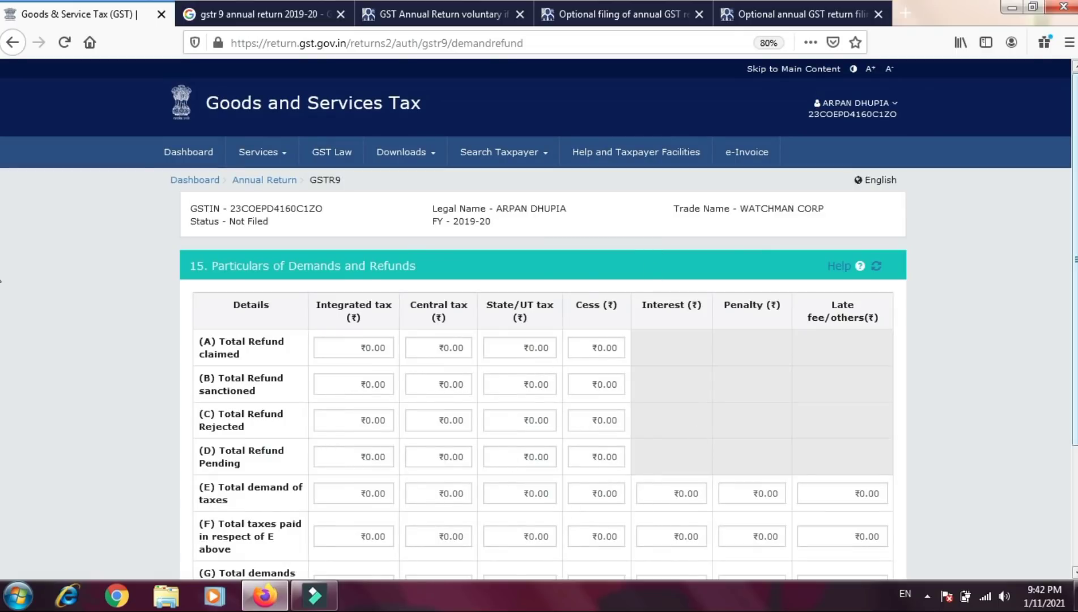
pyautogui.scroll(-3, 858, 381)
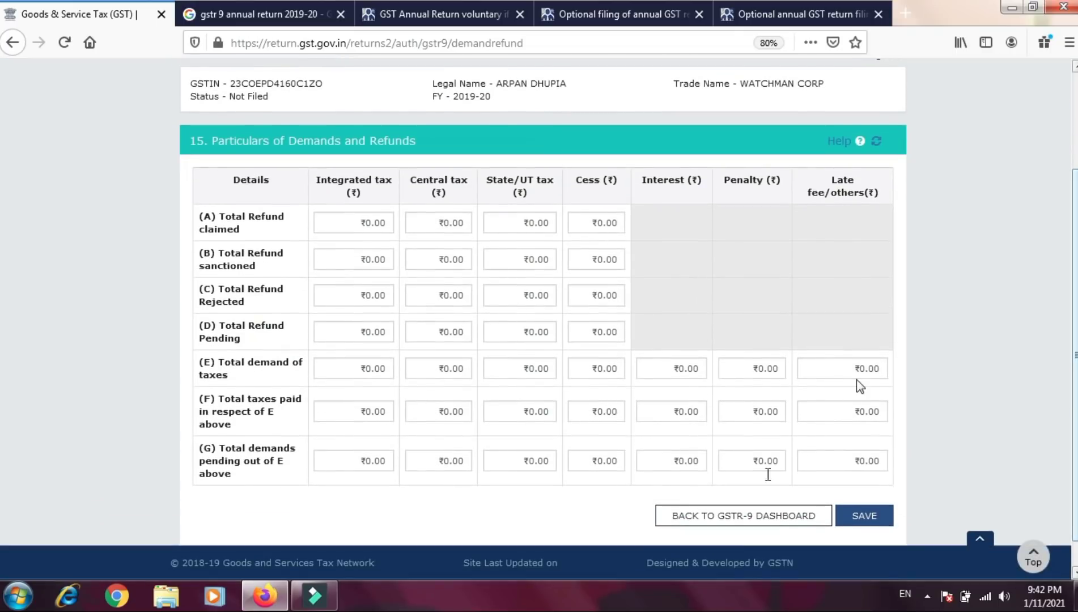
pyautogui.click(712, 517)
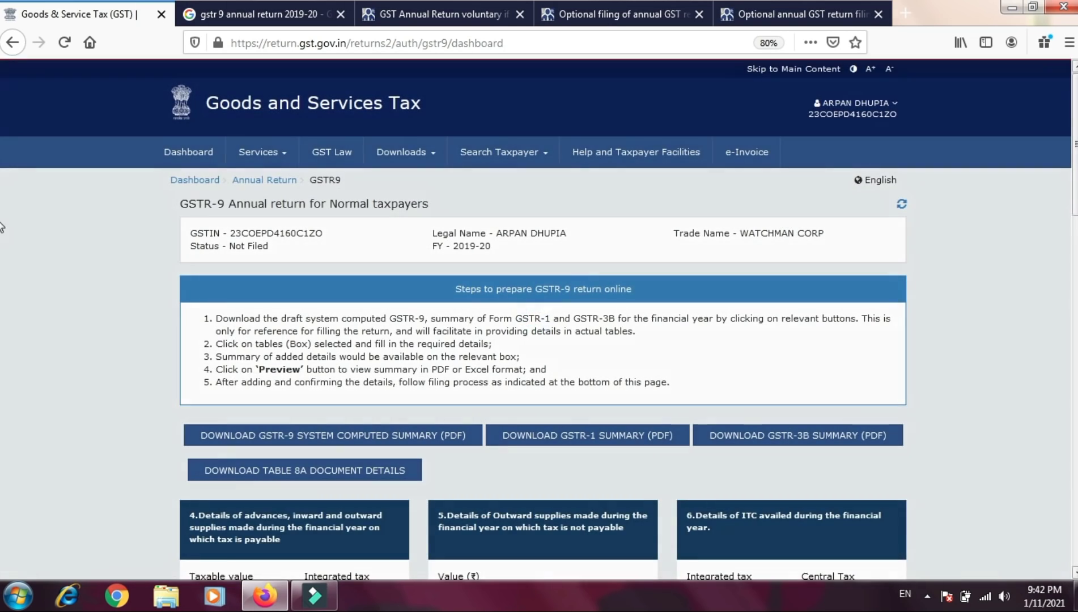
# Open table 16 on supplies received from Composition taxpayers, deemed supply by job worker and goods sent on approval basis
pyautogui.scroll(-10, 1, 340)
pyautogui.scroll(-3, 2, 403)
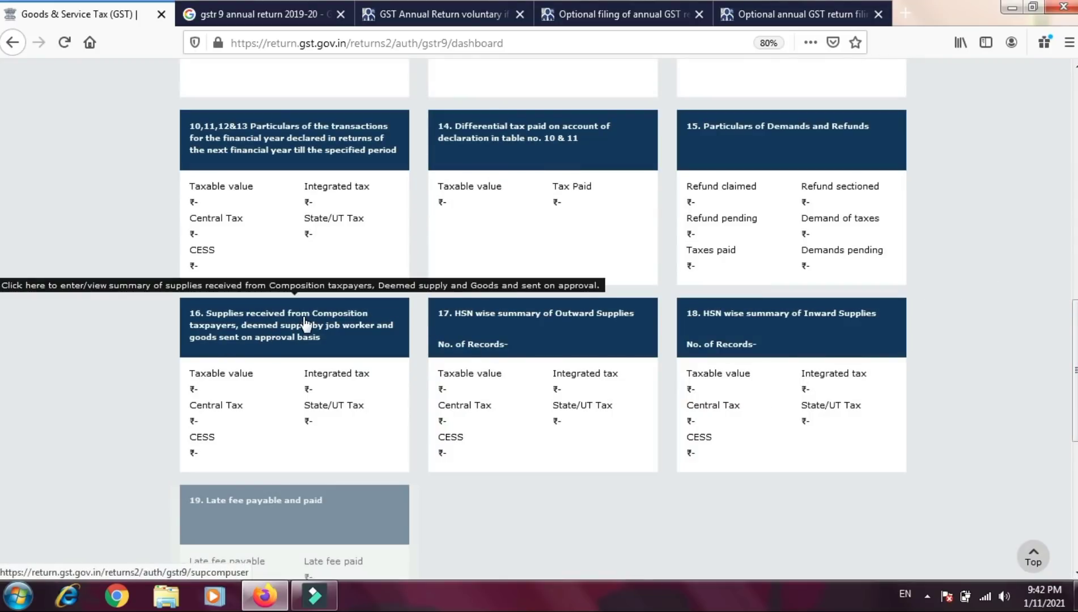
pyautogui.click(236, 360)
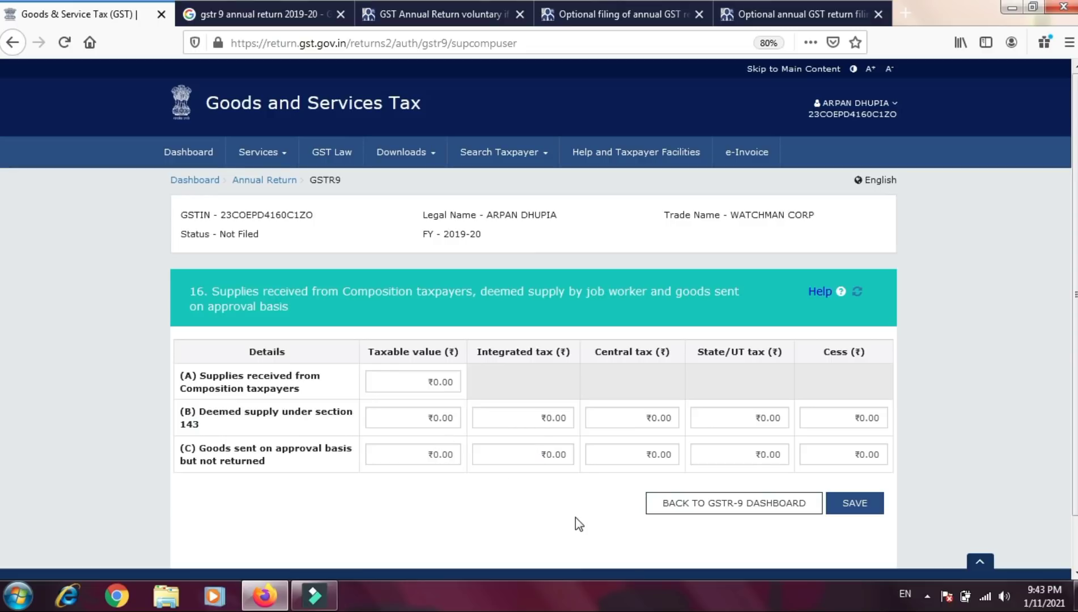
# Leave table 16, open table 17 to review the HSN wise summary of outward supplies, and return to the GSTR-9 dashboard
pyautogui.click(700, 510)
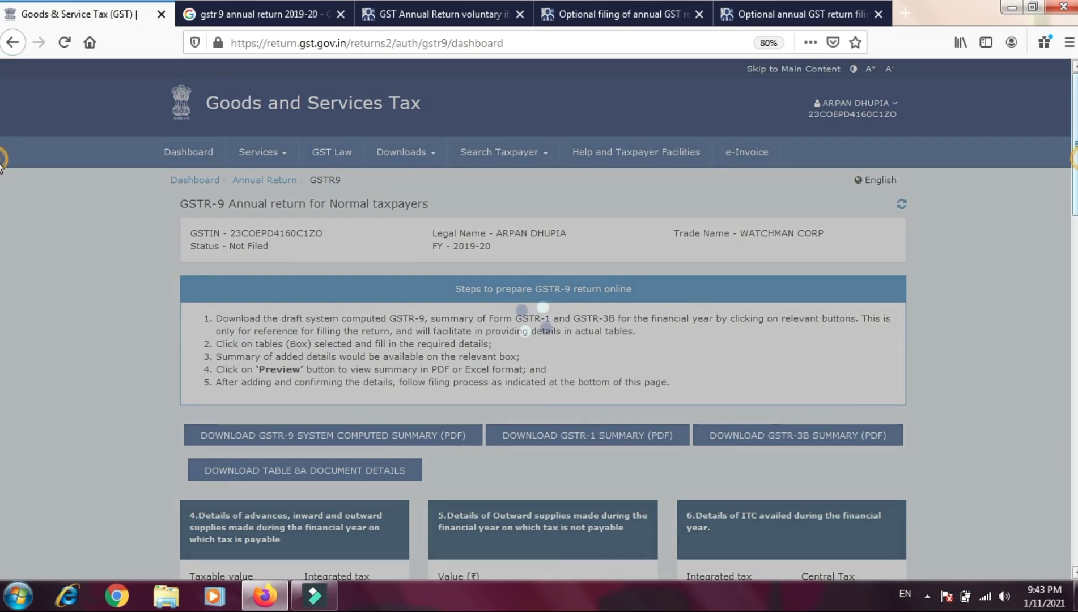
pyautogui.moveTo(1076, 161); pyautogui.dragTo(1075, 410)
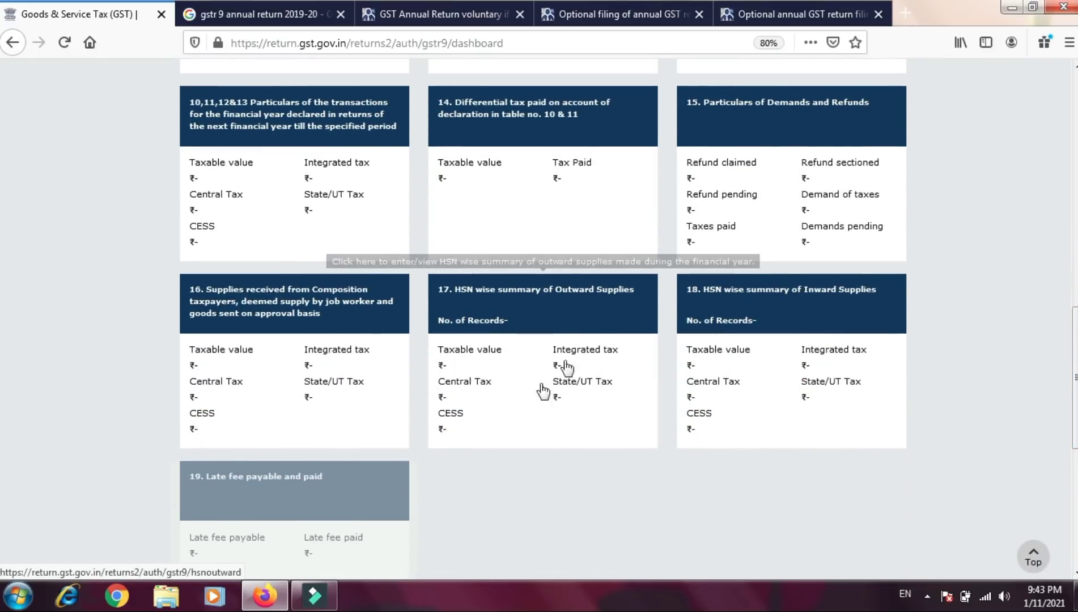
pyautogui.click(528, 330)
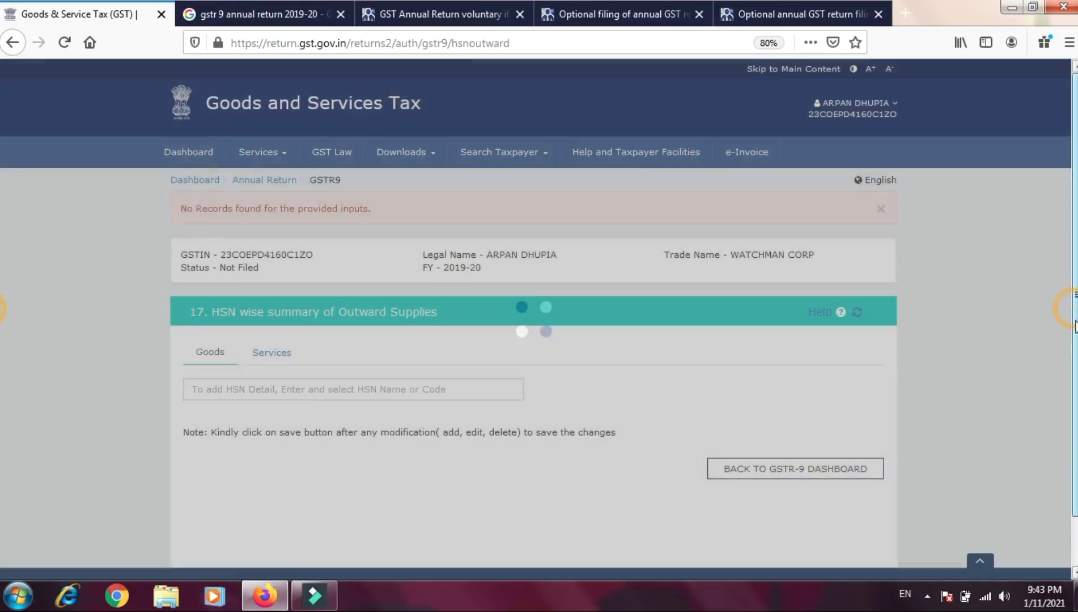
pyautogui.moveTo(1074, 327); pyautogui.dragTo(1074, 377)
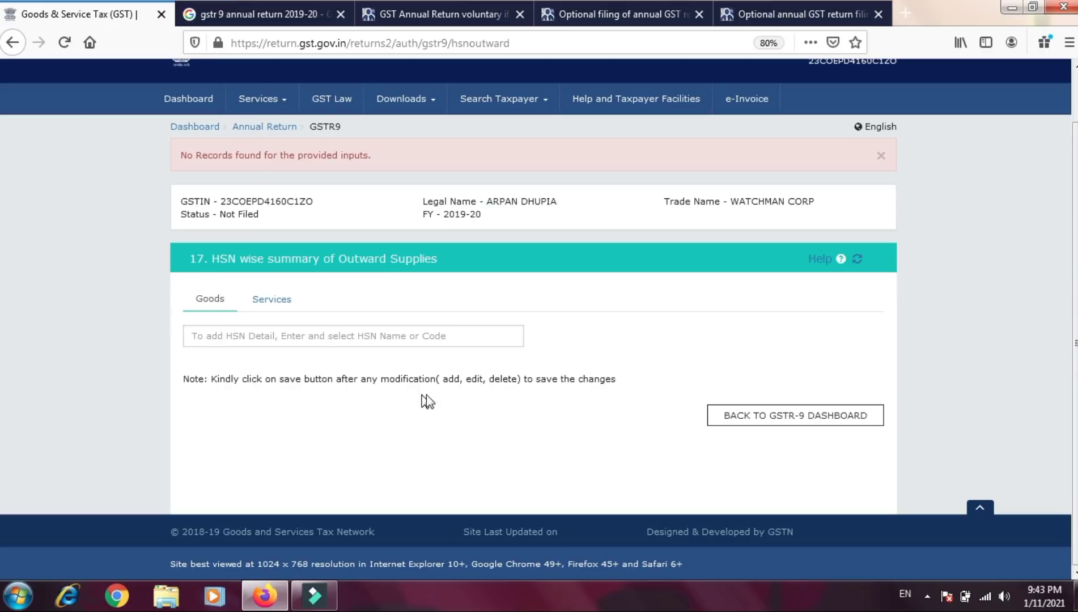
pyautogui.click(735, 422)
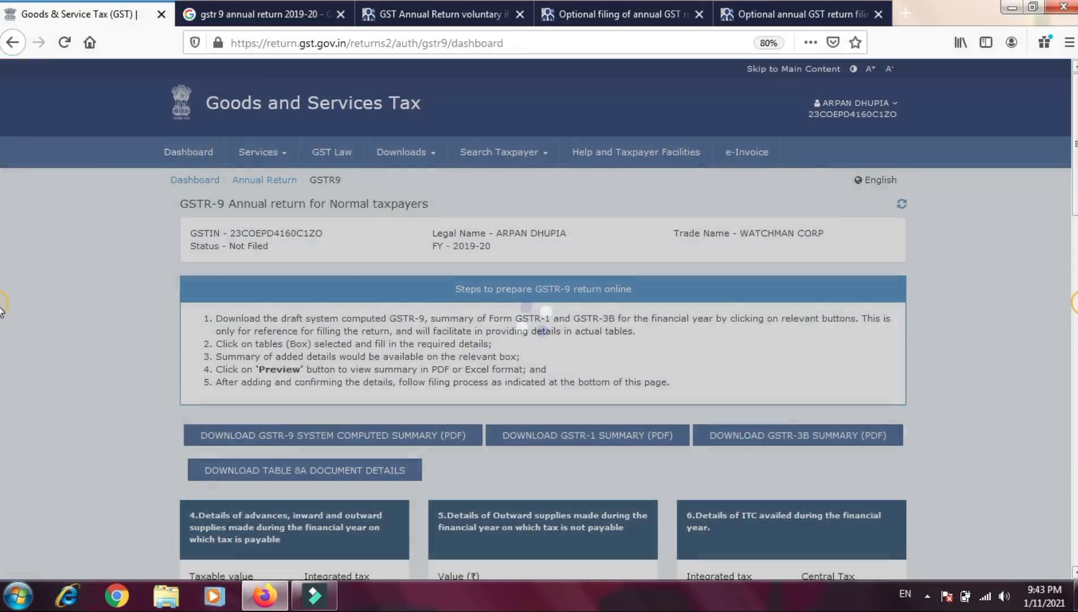
# Examine the table 18 and 19 boxes and the GSTR-9 filing steps on the dashboard, and go back to the online preparation steps
pyautogui.click(1076, 305)
pyautogui.click(1076, 305)
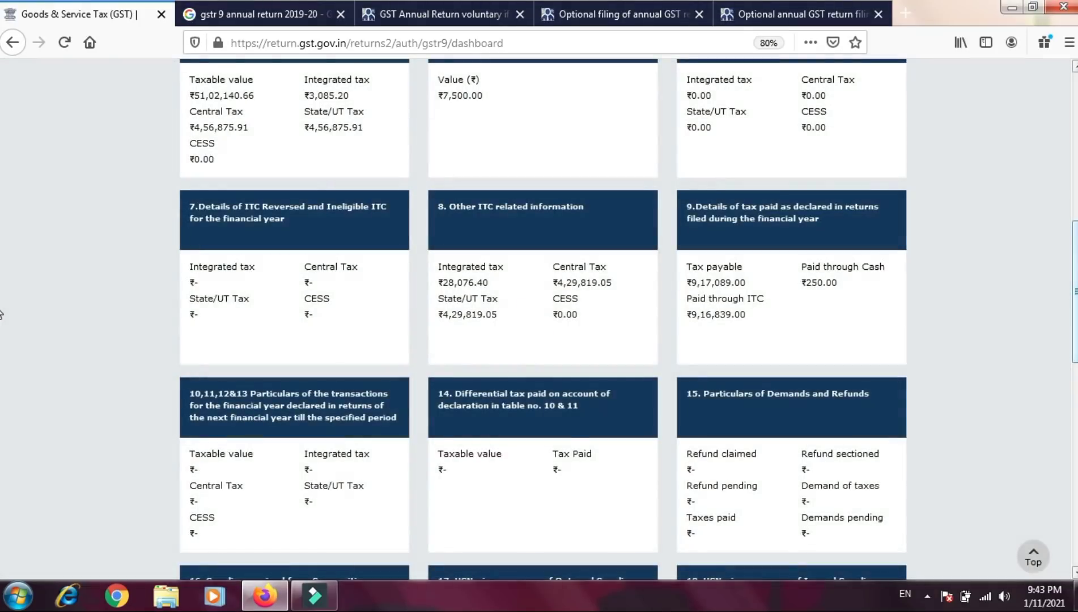
pyautogui.moveTo(1076, 306); pyautogui.dragTo(1075, 392)
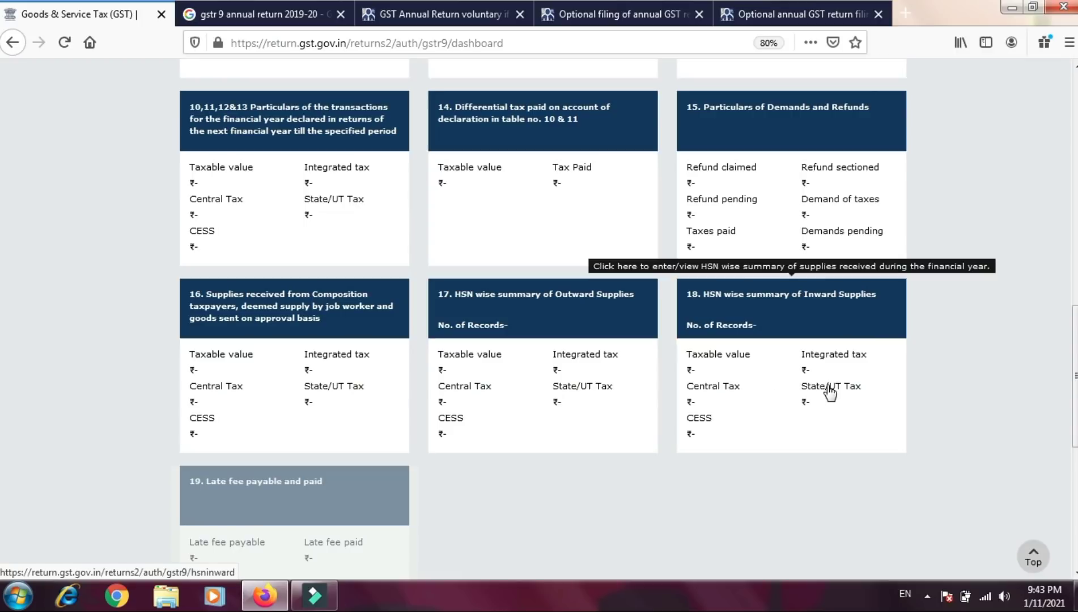
pyautogui.scroll(-5, 2, 405)
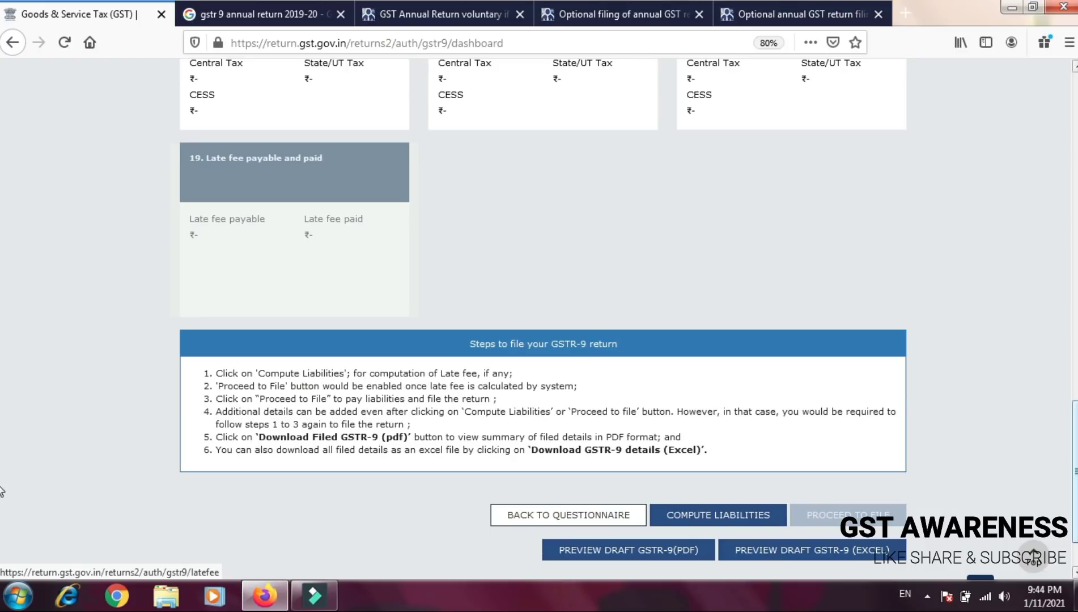
pyautogui.scroll(15, 3, 340)
pyautogui.scroll(5, 3, 193)
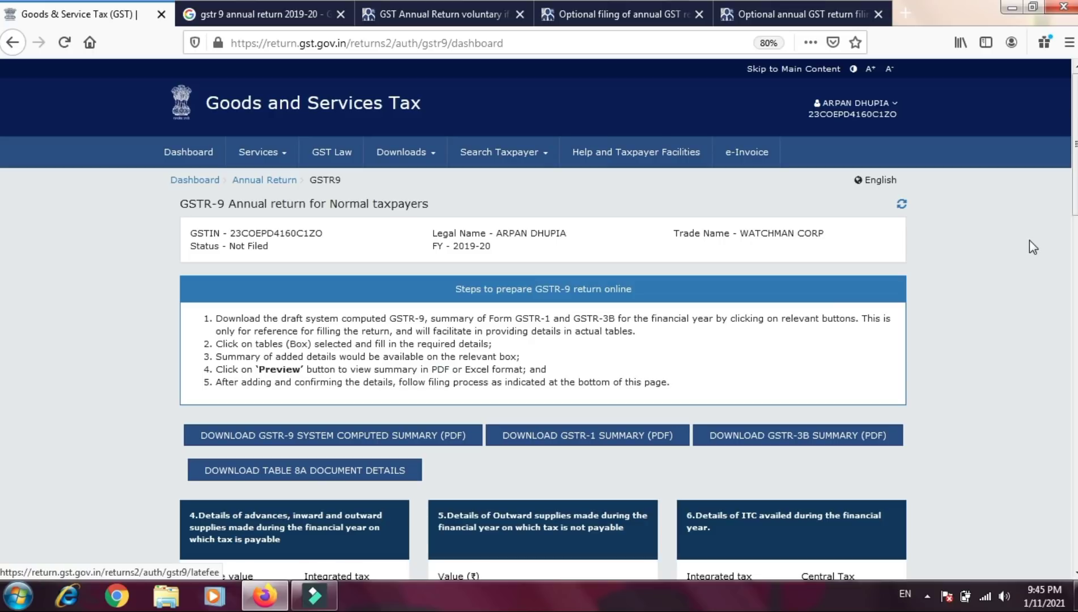
pyautogui.scroll(-2, 1028, 239)
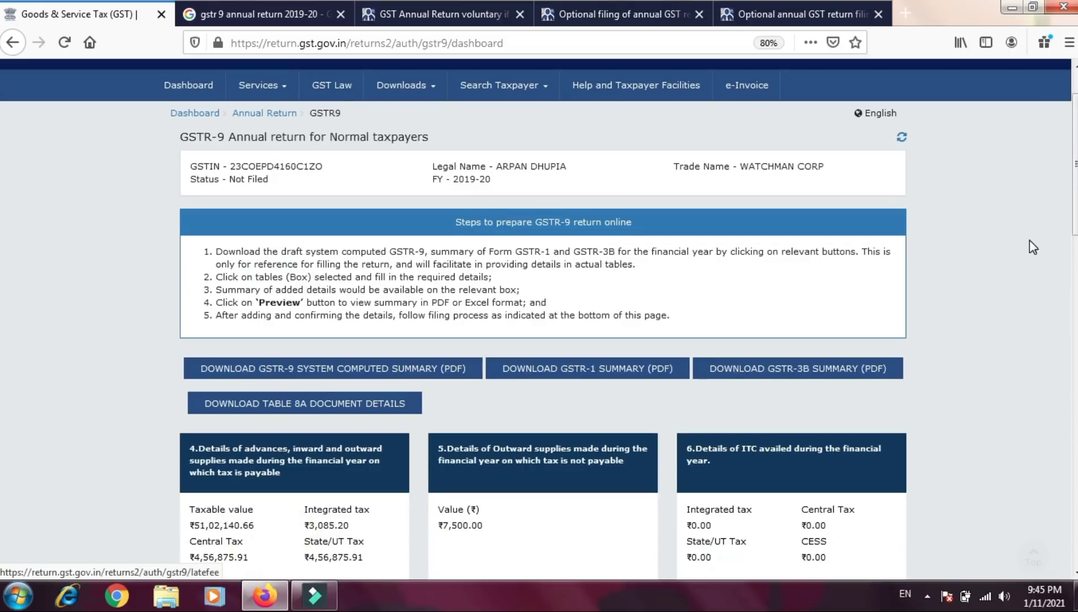